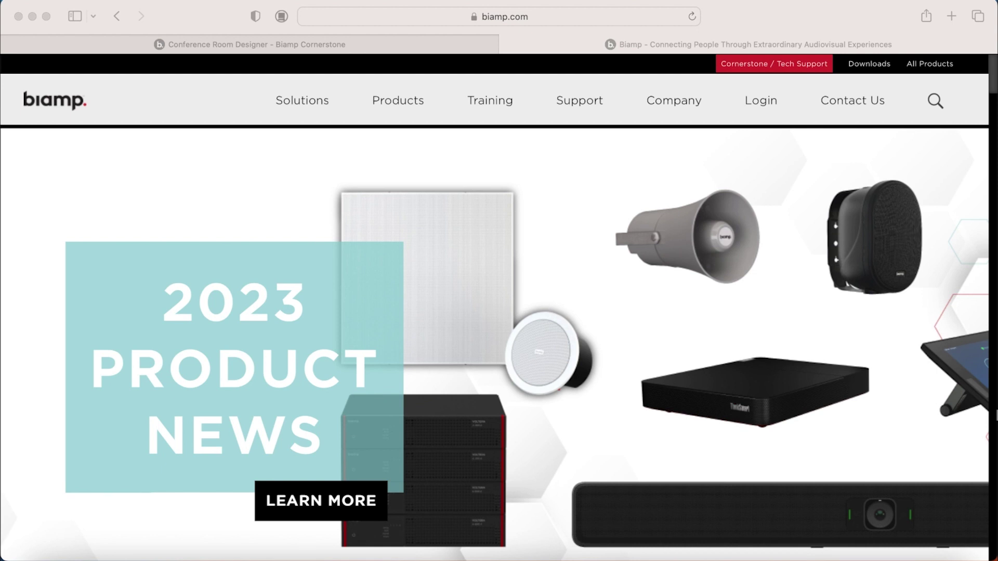
Step: Open the Conference Room Designer from the Support links in a new tab
left_click(592, 102)
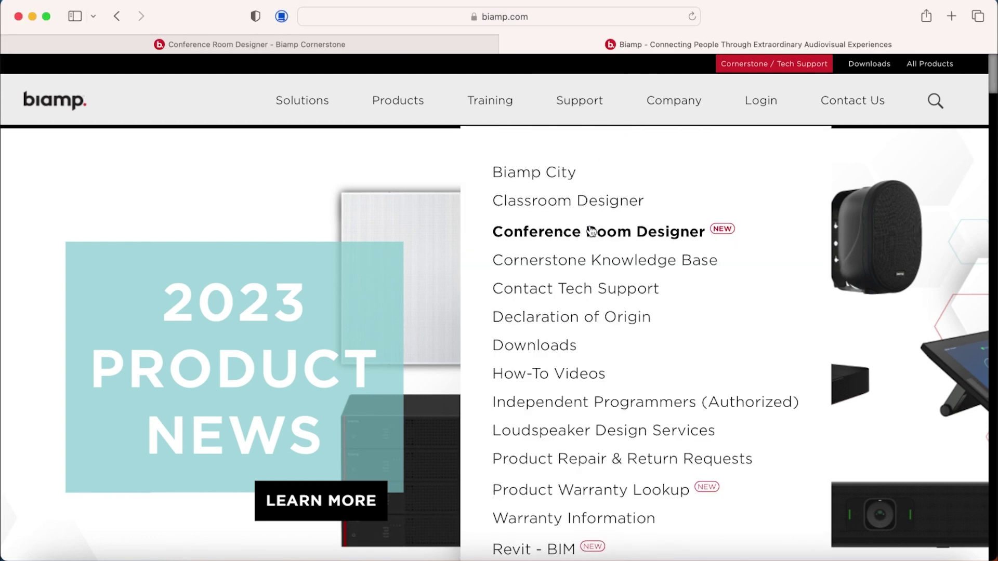
left_click(591, 231)
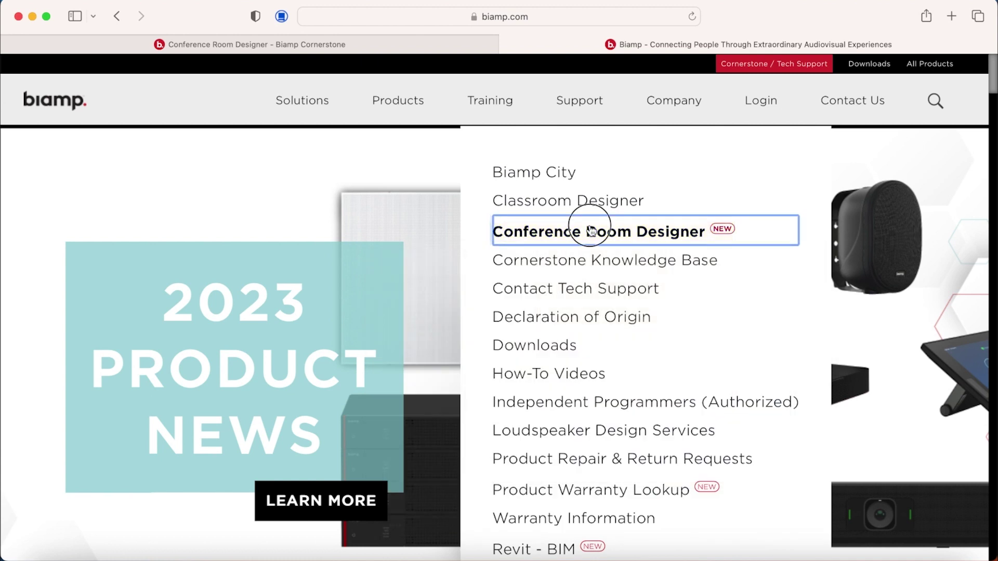
left_click(717, 233)
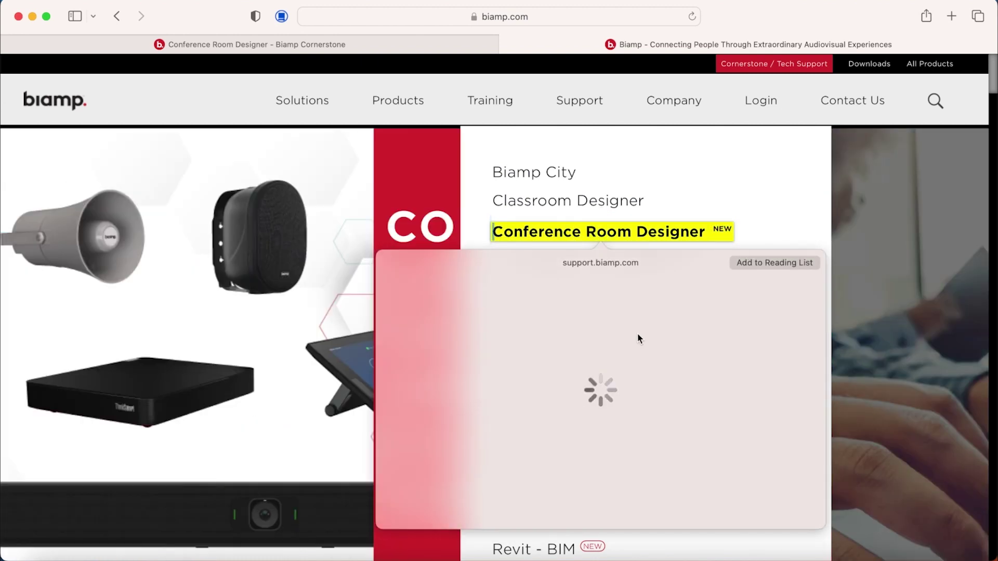
left_click(629, 353)
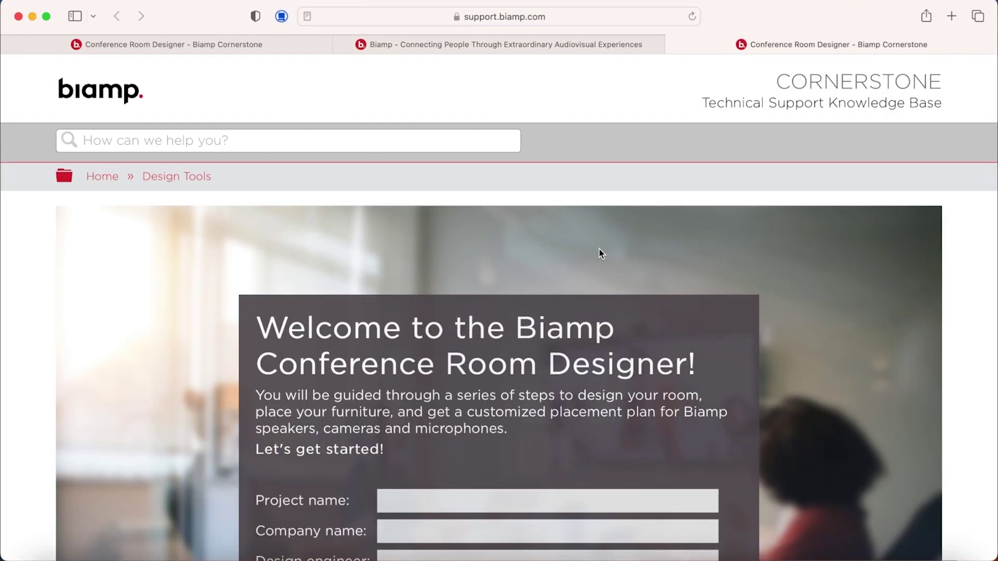
scroll(601, 253, "down", 3)
scroll(599, 249, "down", 2)
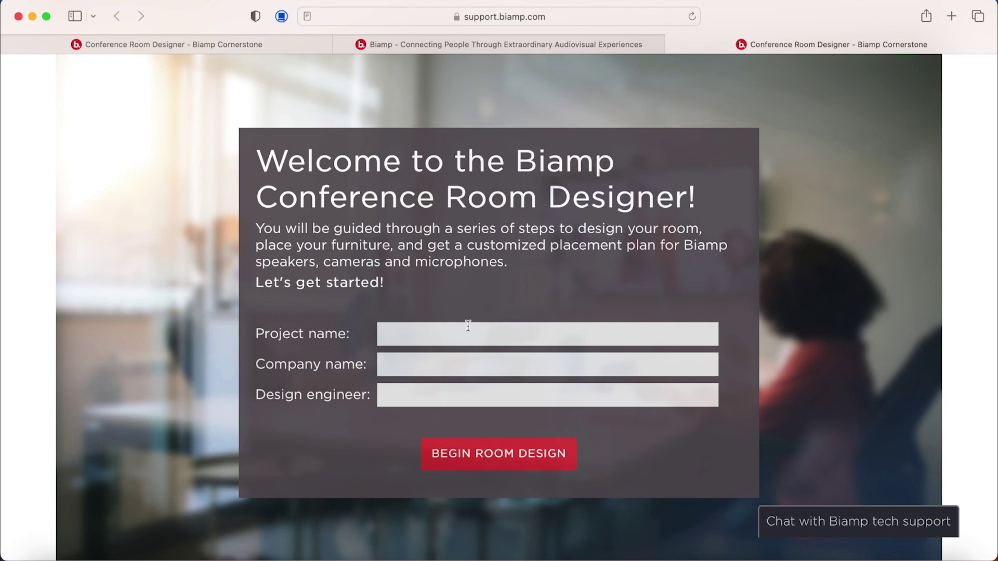
Step: Enter project NHS, company Biamp and the design engineer's name, then begin the room design
left_click(451, 338)
type("NHS")
key("Tab")
type("Biamp")
key("Tab")
type("Daniel Hinton")
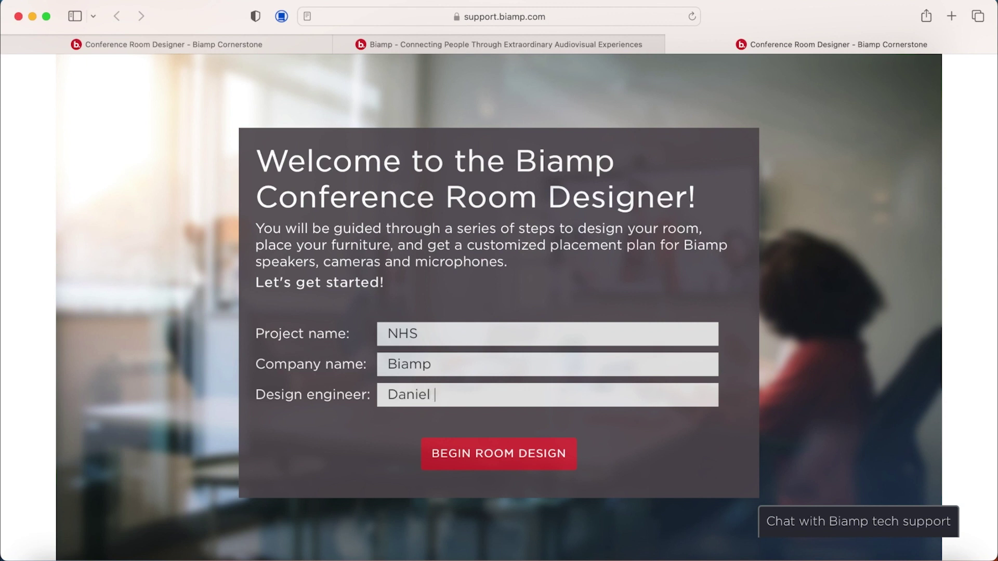
left_click(508, 466)
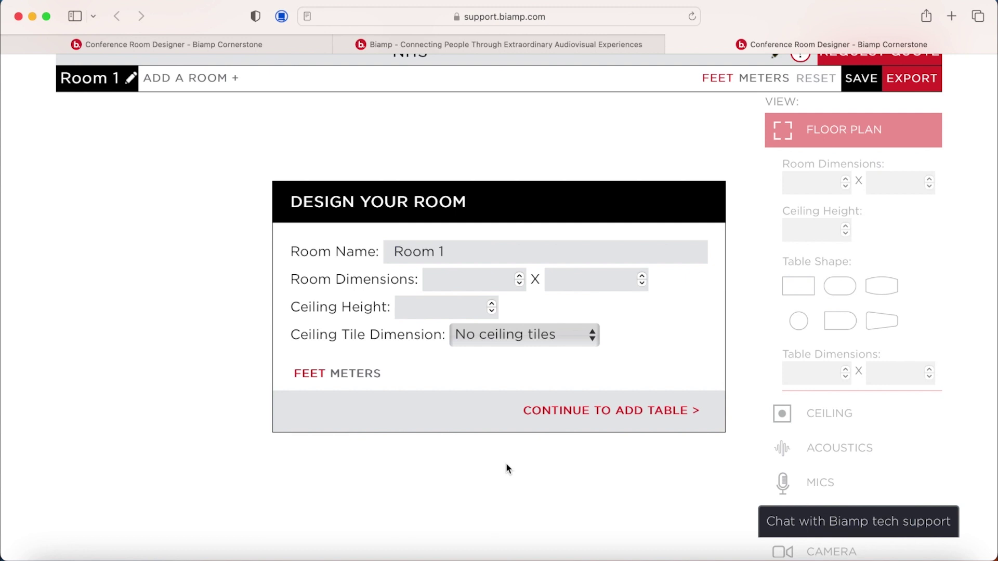
Step: Rename Room 1 to Boardroom, in meters: 5 x 3, 2.6 ceiling, 600mm x 600mm tiles
left_click(357, 375)
left_click_drag(444, 251, 378, 262)
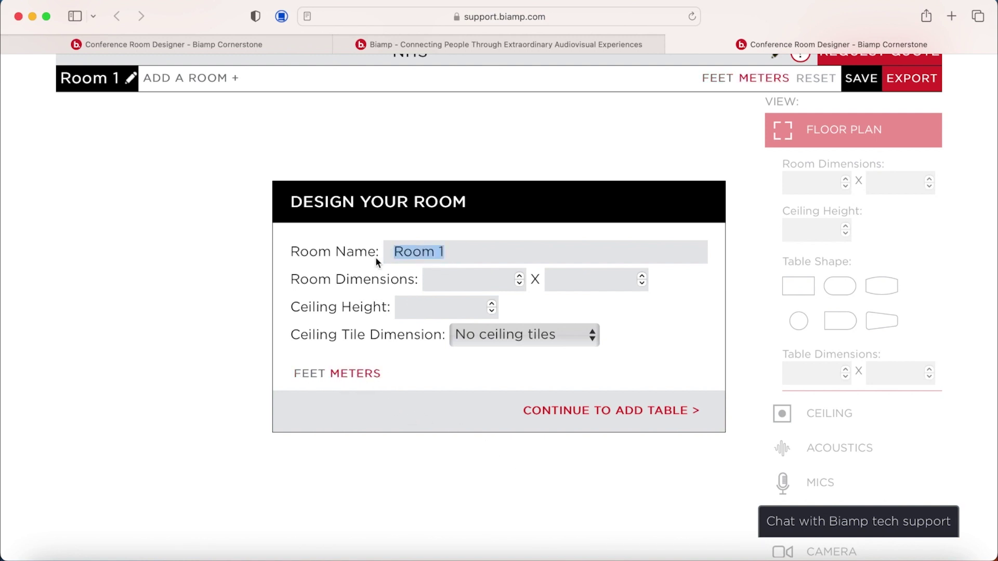
type("Boardroom")
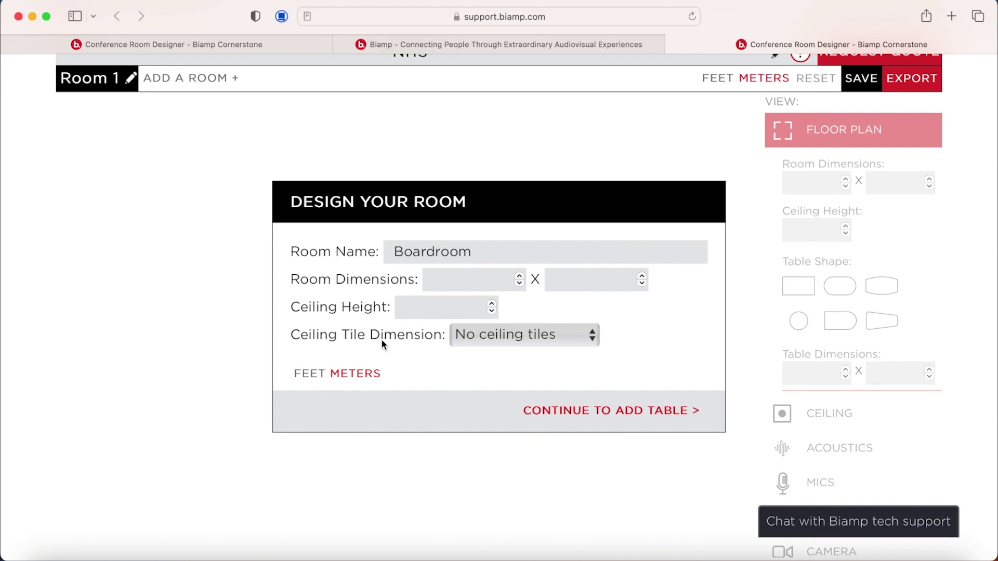
left_click(438, 287)
type("5")
left_click(599, 283)
type("3")
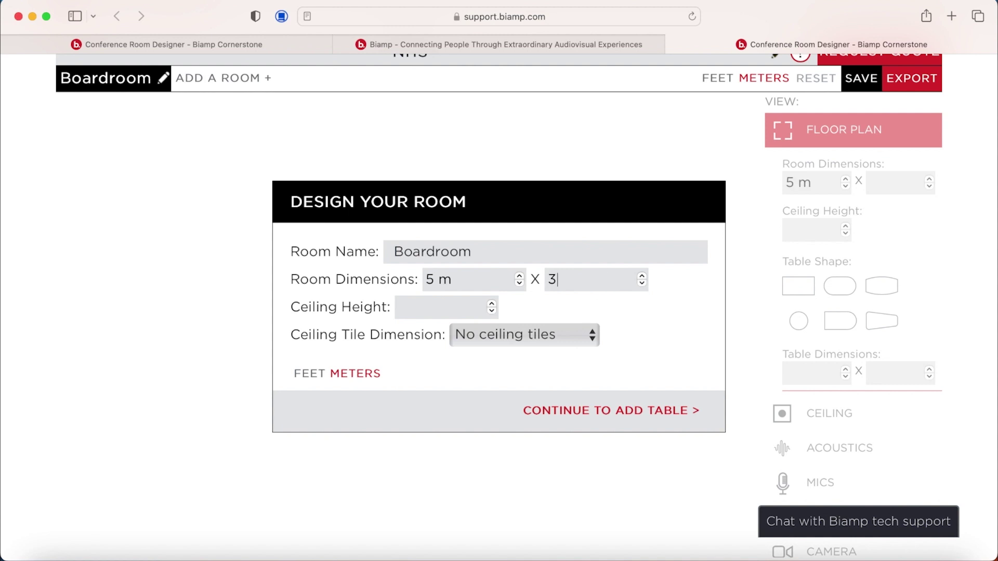
left_click(422, 315)
type("2.6")
left_click(503, 336)
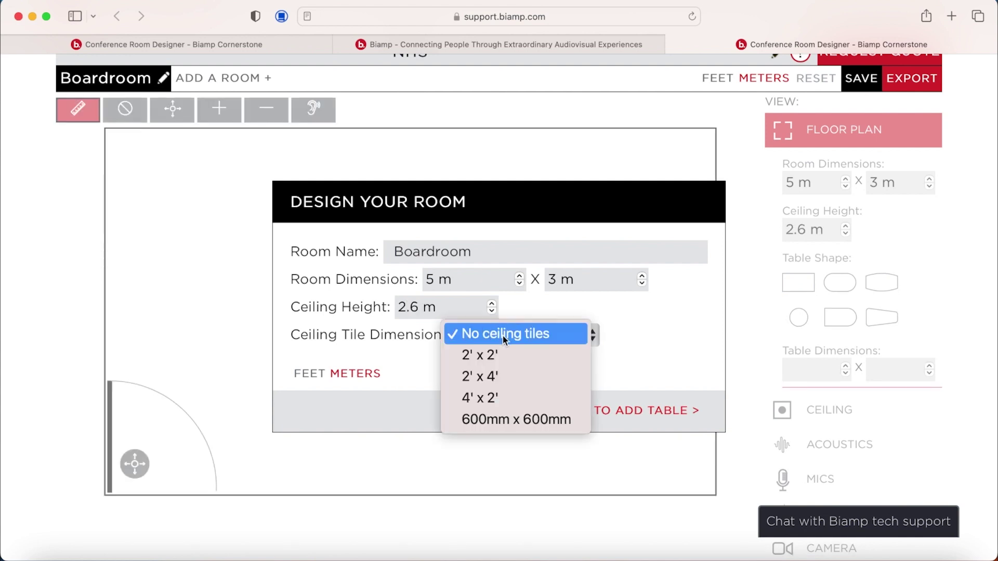
left_click(488, 421)
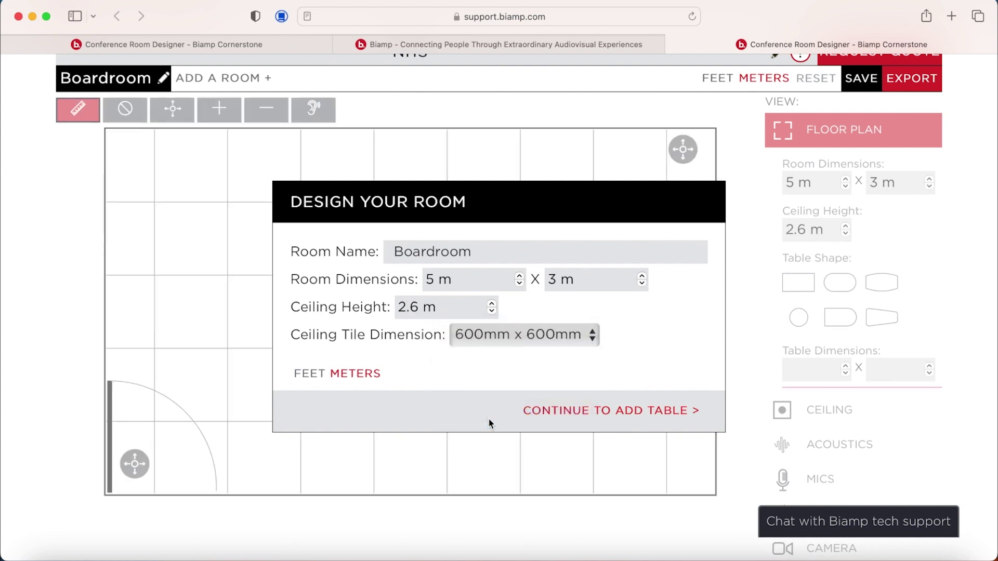
Step: Continue to the table step and choose the rectangular table shape
left_click(572, 421)
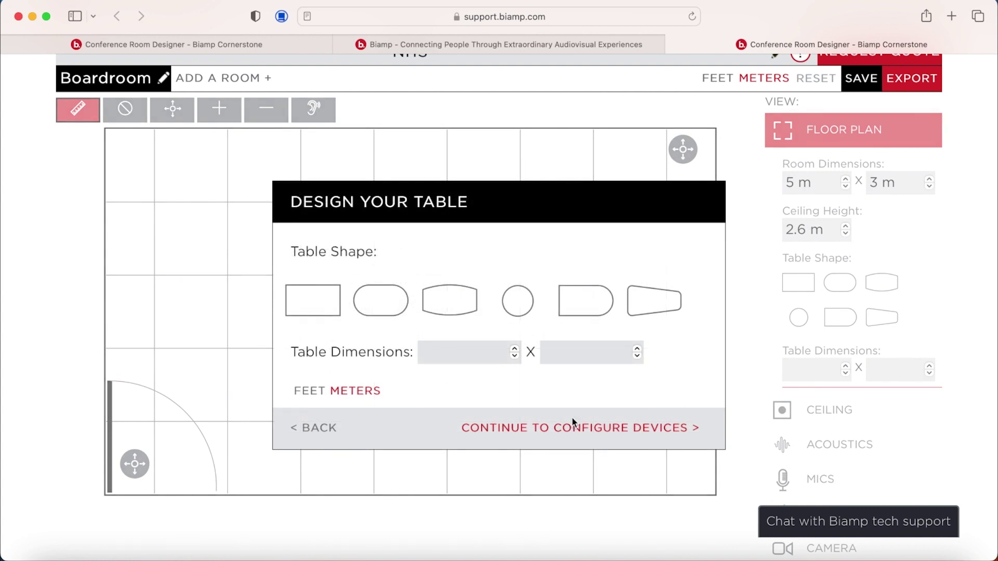
left_click(314, 297)
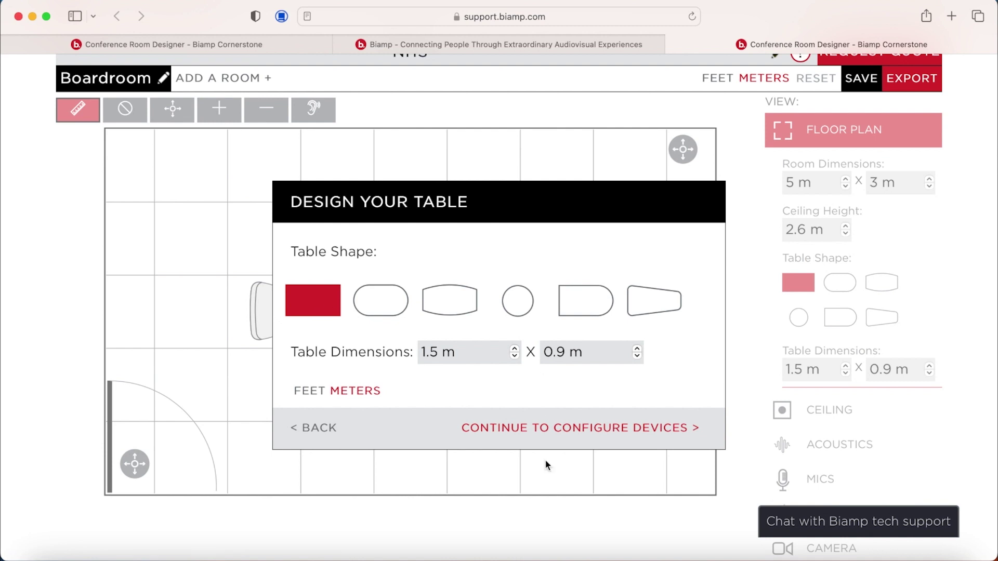
Step: At device configuration, set Speaker Coverage to Full Room and open the acoustics settings explanation
left_click(538, 429)
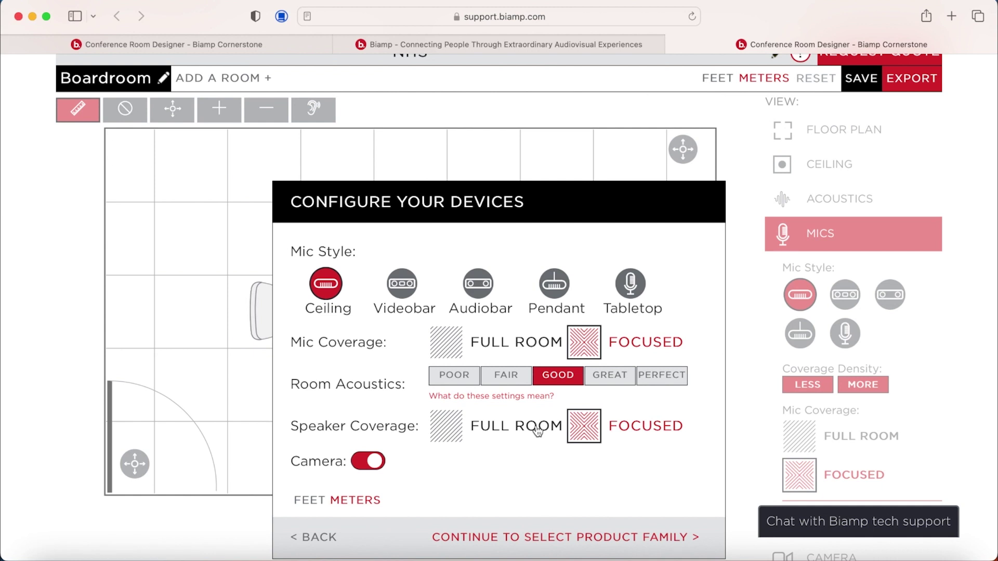
left_click(449, 436)
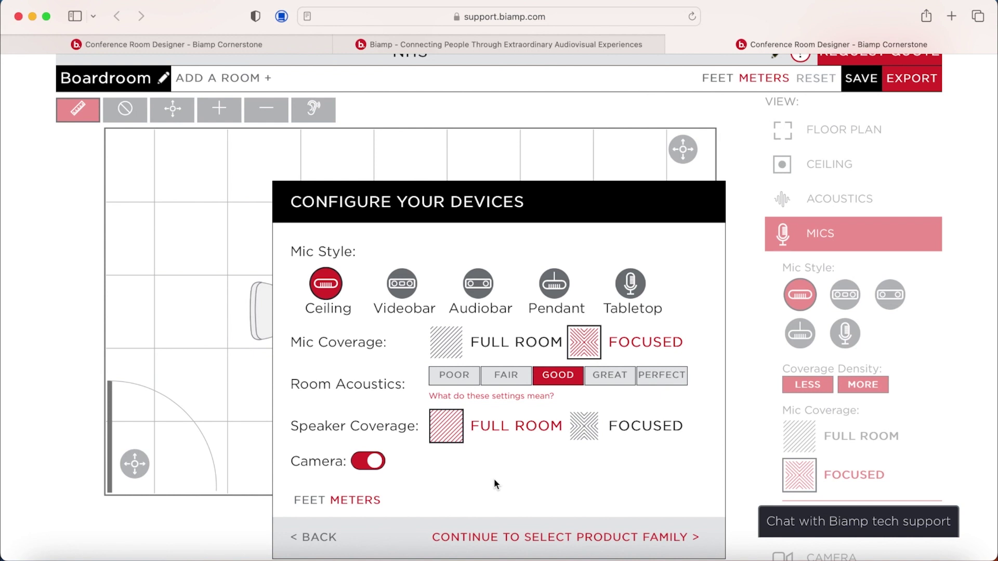
left_click(479, 397)
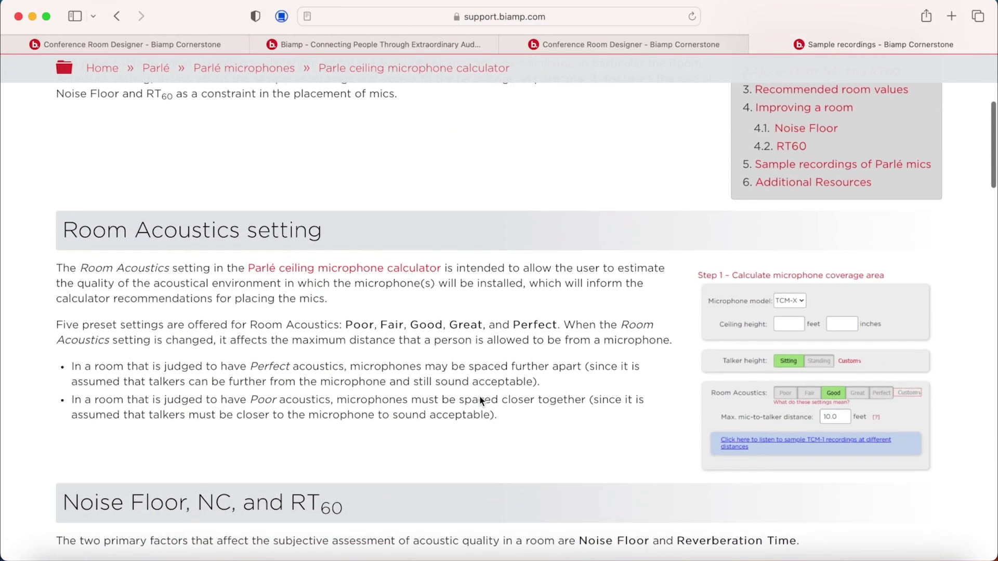
Step: Review the article's Recommended room values table, then return to the Conference Room Designer tab
scroll(481, 401, "down", 5)
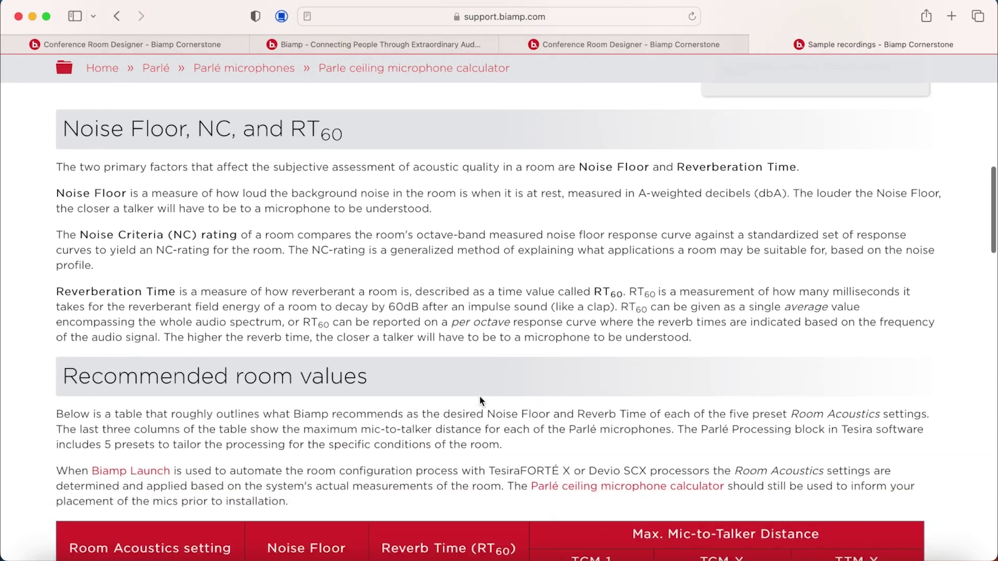
scroll(479, 401, "down", 6)
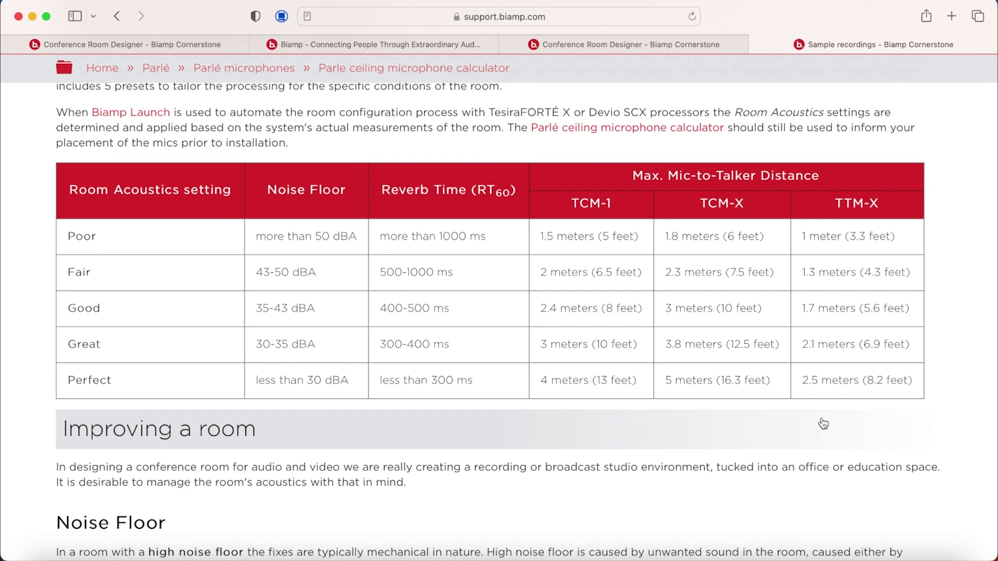
left_click(661, 45)
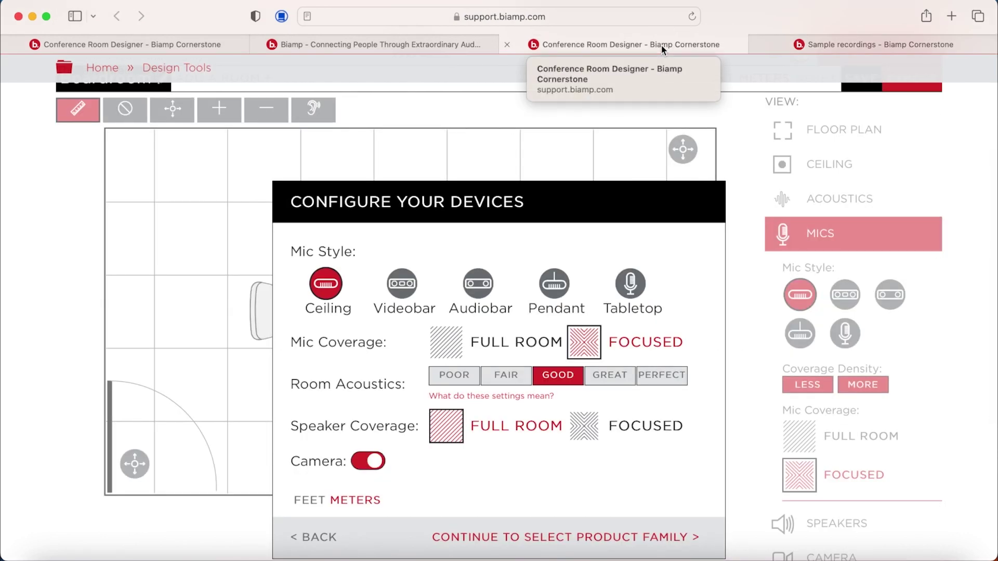
Step: Choose FAIR room acoustics and continue to product family selection
left_click(506, 378)
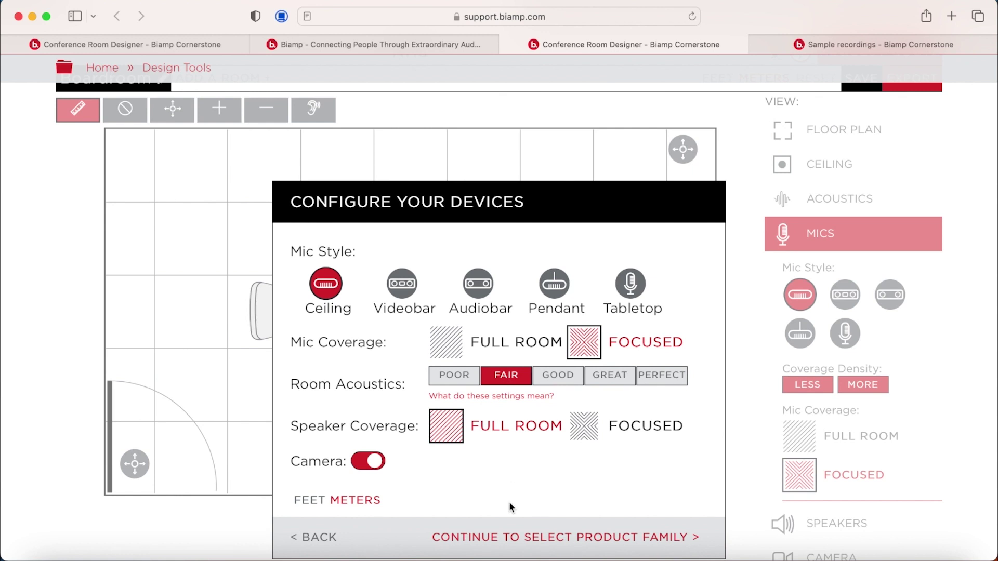
left_click(523, 540)
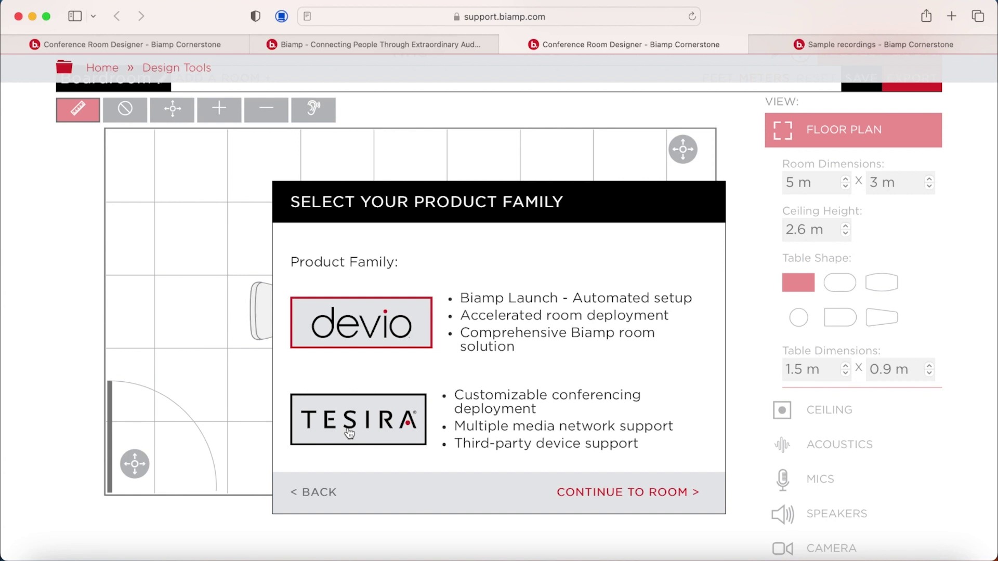
Step: Pick the Tesira family and continue to the Boardroom's mic coverage map
left_click(349, 434)
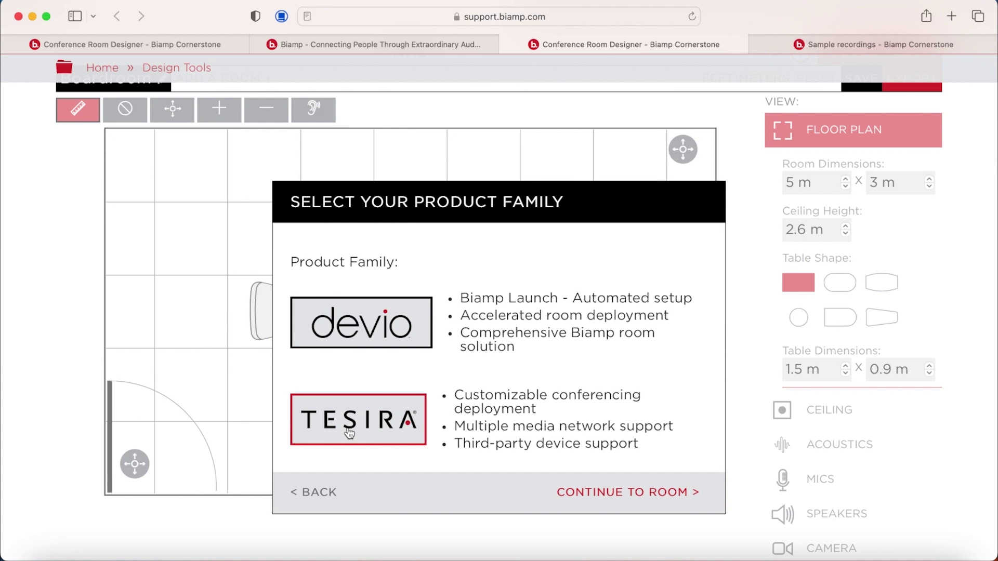
left_click(608, 492)
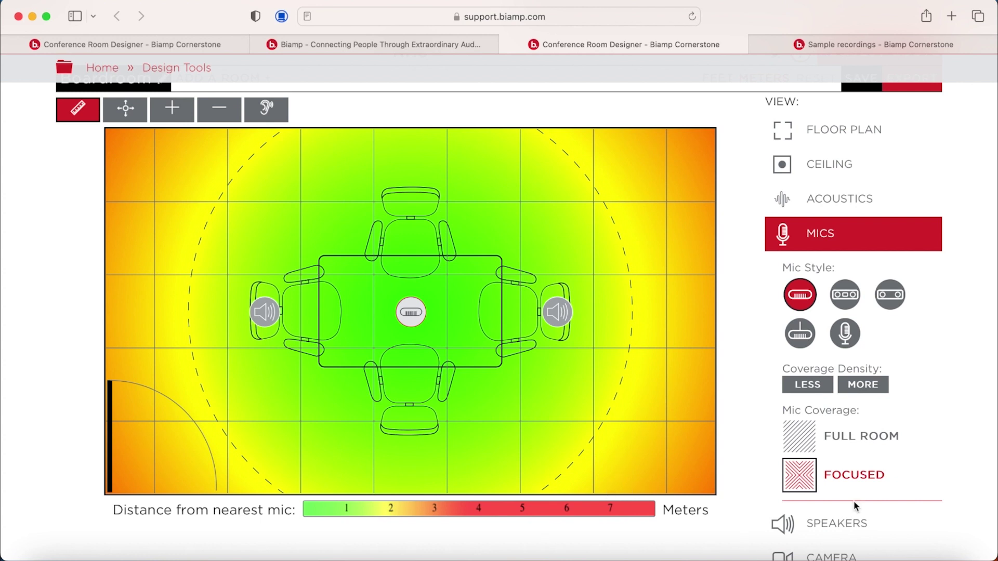
Step: Set Mic Coverage to Full Room and go back to the Floor Plan view
left_click(801, 440)
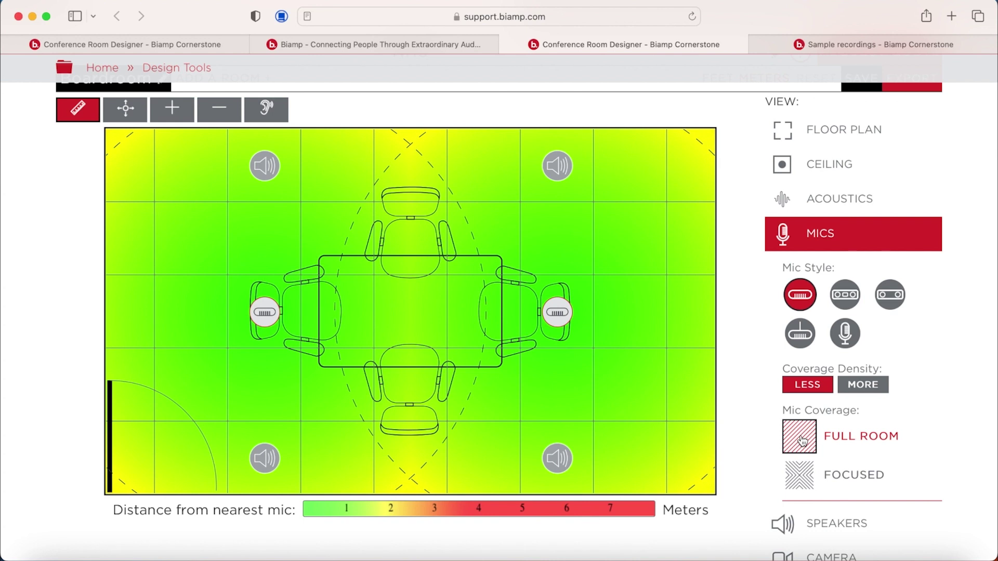
left_click(821, 141)
Step: Reposition the table, measure 0.9 m, move the door top-left, and square the table
left_click_drag(494, 288, 562, 292)
left_click_drag(547, 328, 533, 366)
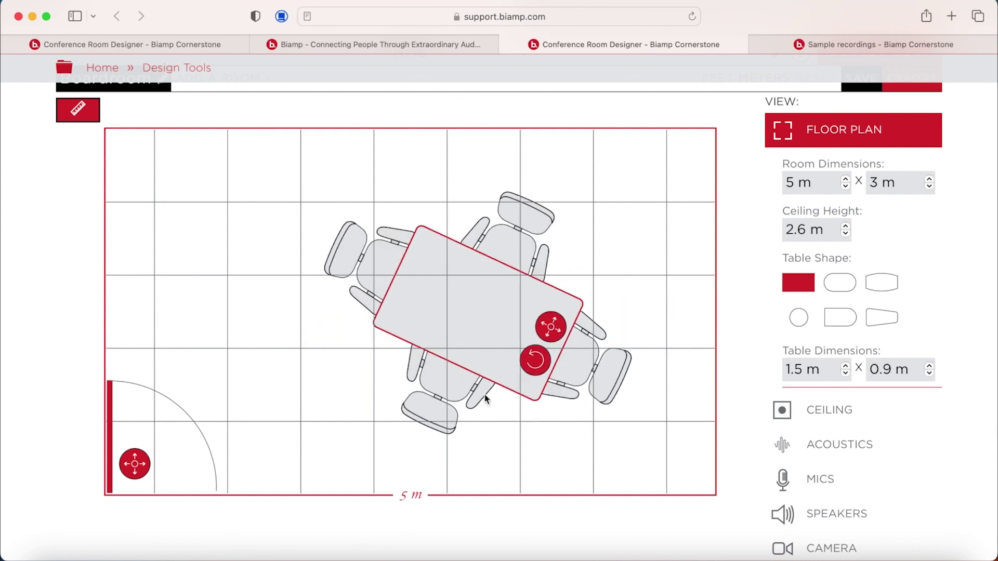
left_click(451, 375)
mouse_move(453, 313)
left_mouse_down()
mouse_move(562, 241)
mouse_move(496, 250)
mouse_move(577, 333)
mouse_move(547, 331)
mouse_move(599, 315)
mouse_move(499, 360)
mouse_move(536, 358)
mouse_move(592, 381)
left_mouse_up()
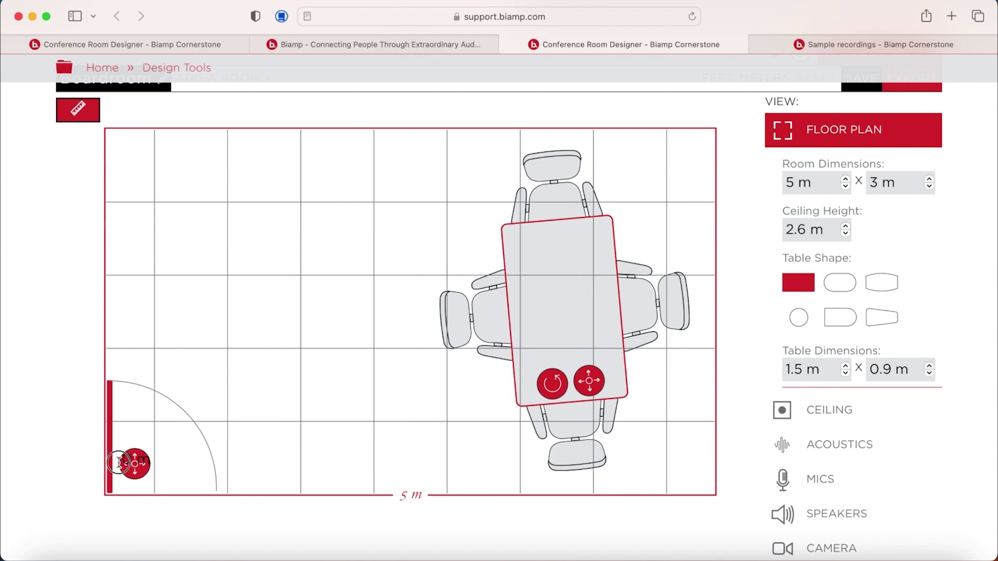
left_click_drag(118, 462, 119, 206)
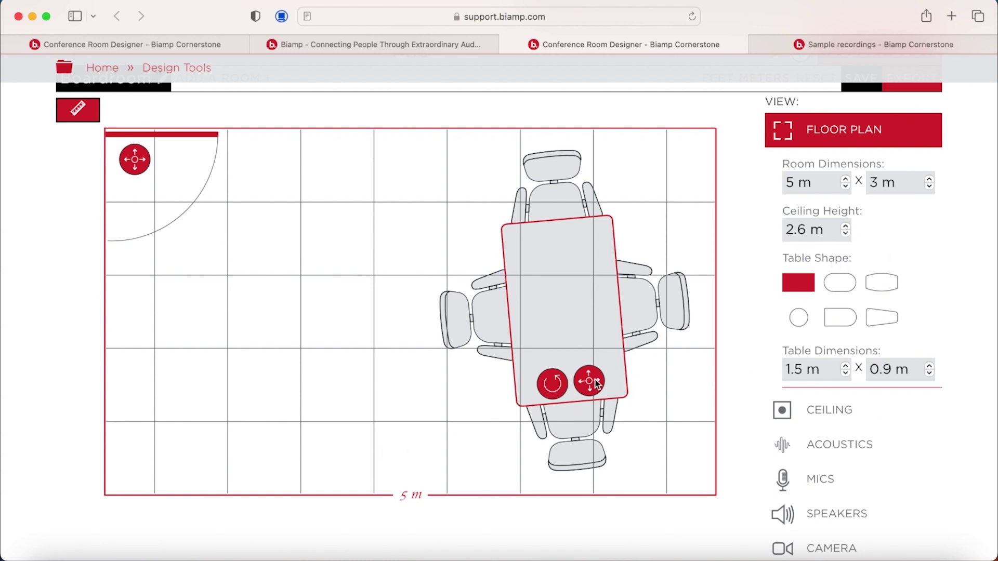
left_click_drag(599, 385, 598, 387)
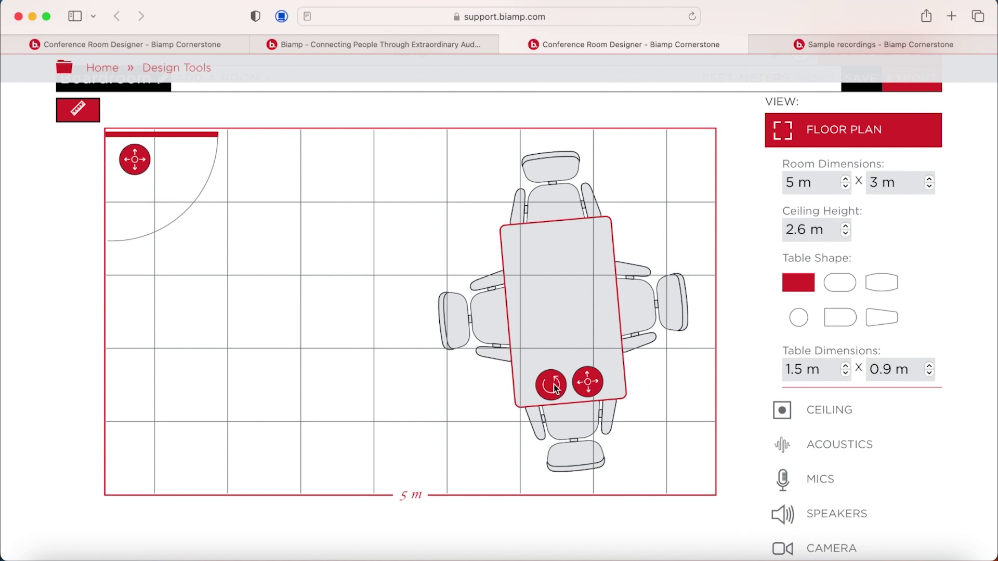
mouse_move(554, 387)
left_mouse_down()
mouse_move(538, 385)
mouse_move(566, 389)
left_mouse_up()
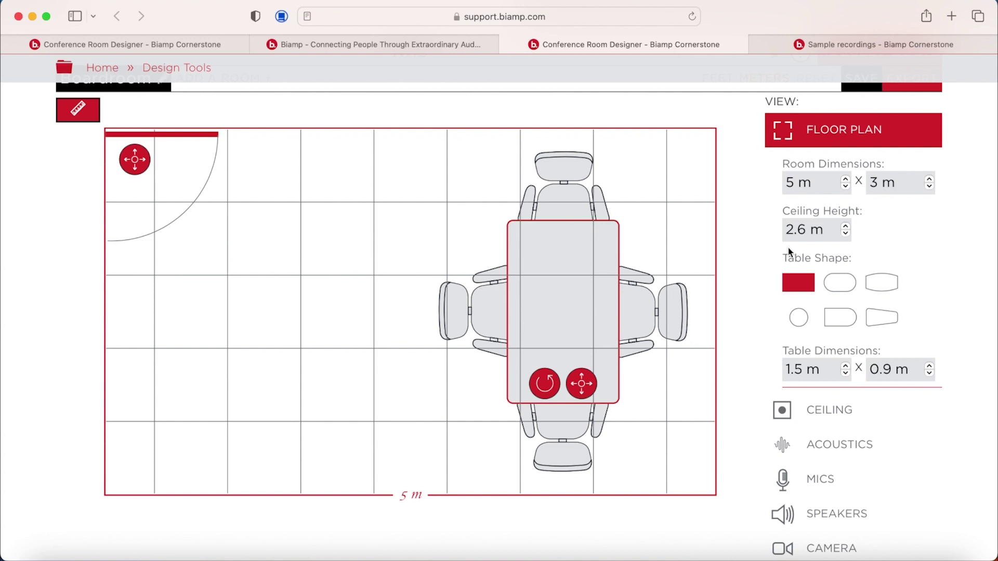
Step: Shift the ceiling grid left to fit the room and block five tiles left of the table
left_click(836, 409)
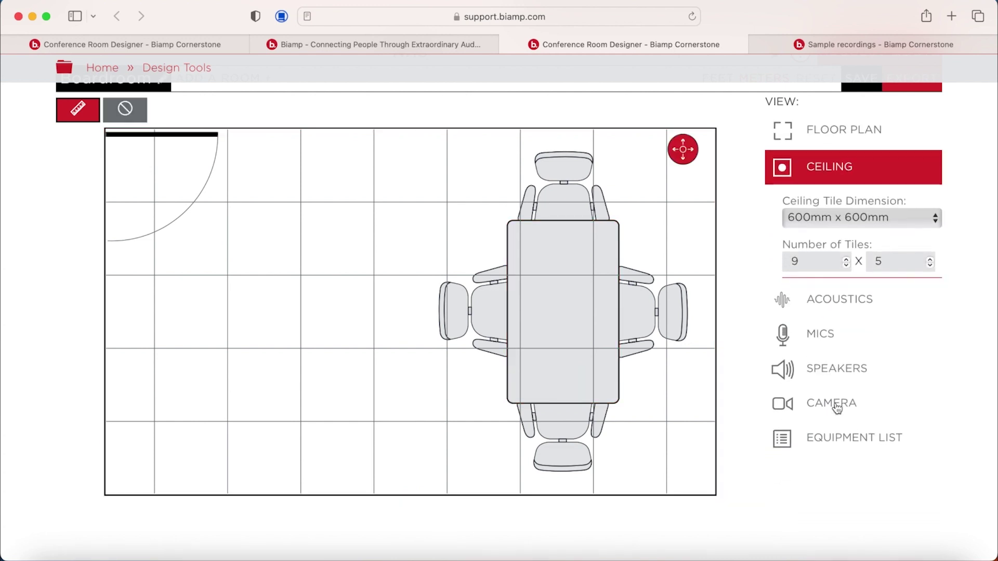
left_click_drag(683, 150, 657, 153)
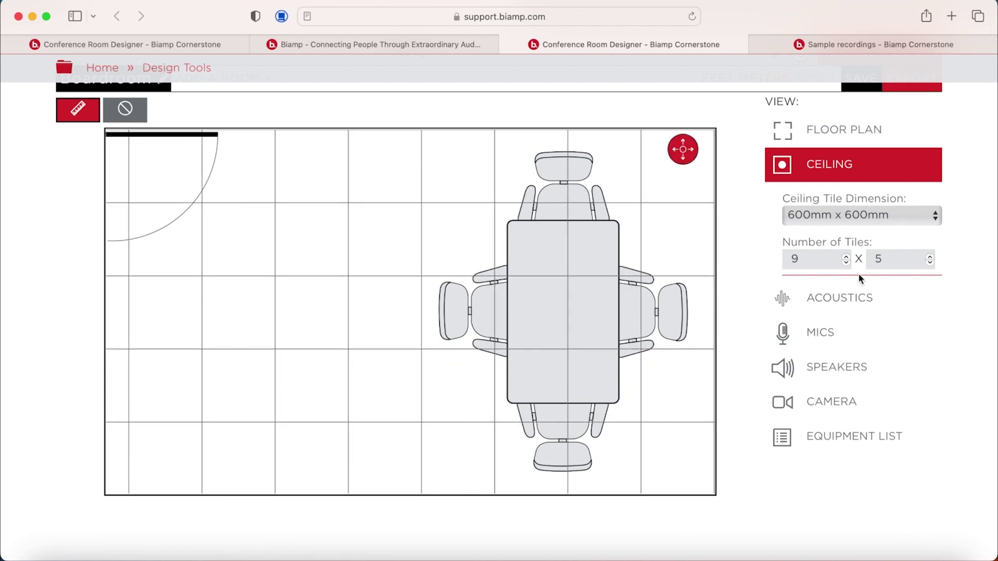
left_click(124, 112)
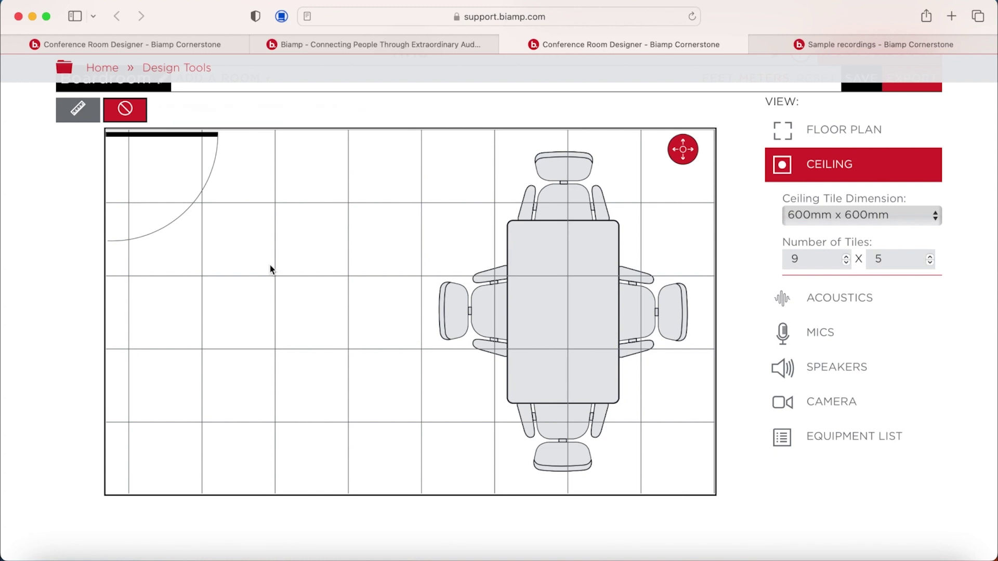
left_click(365, 311)
left_click(327, 287)
left_click(229, 240)
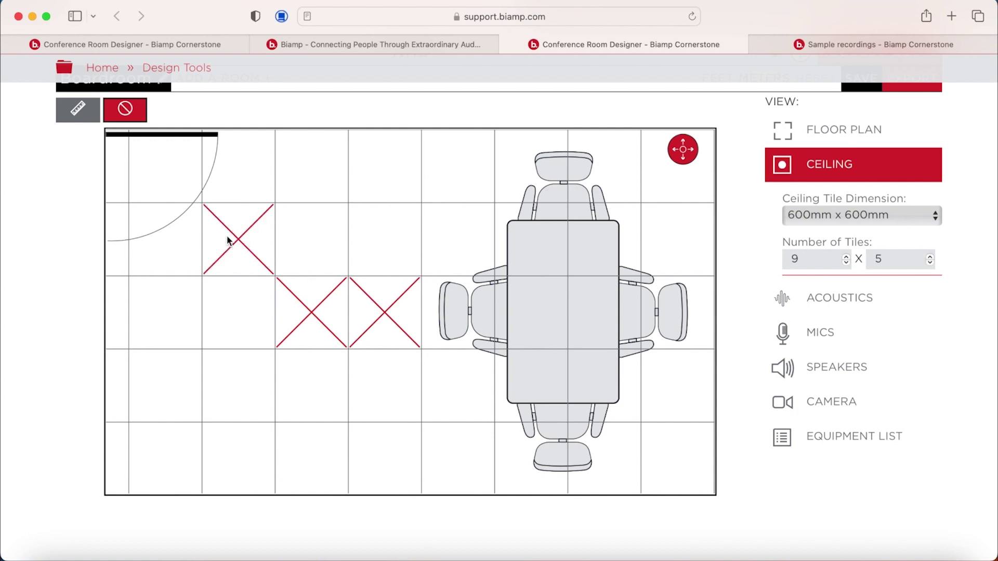
left_click(235, 312)
left_click(230, 397)
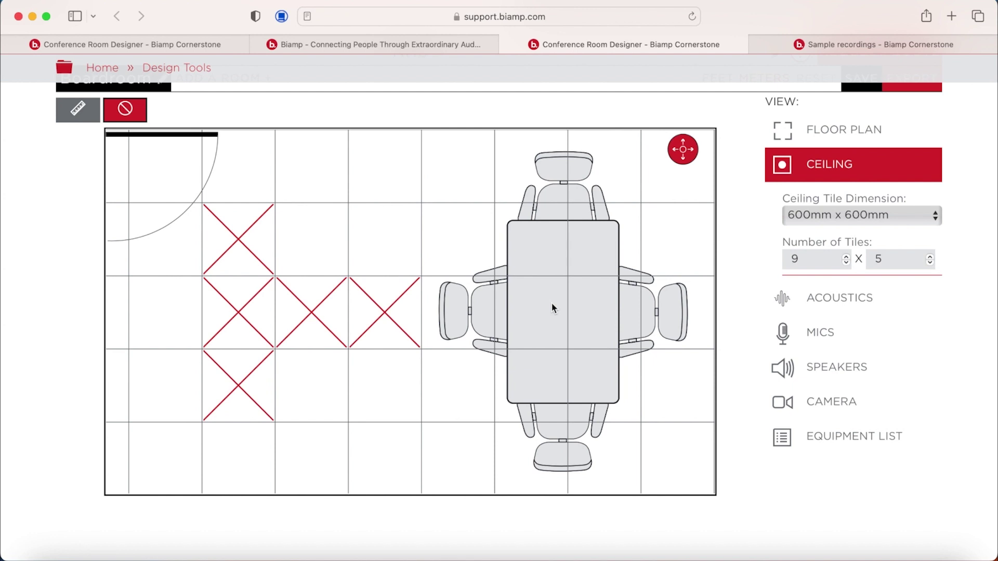
Step: Show the mic coverage heat map and compare Focused before settling on Full Room coverage
left_click(833, 299)
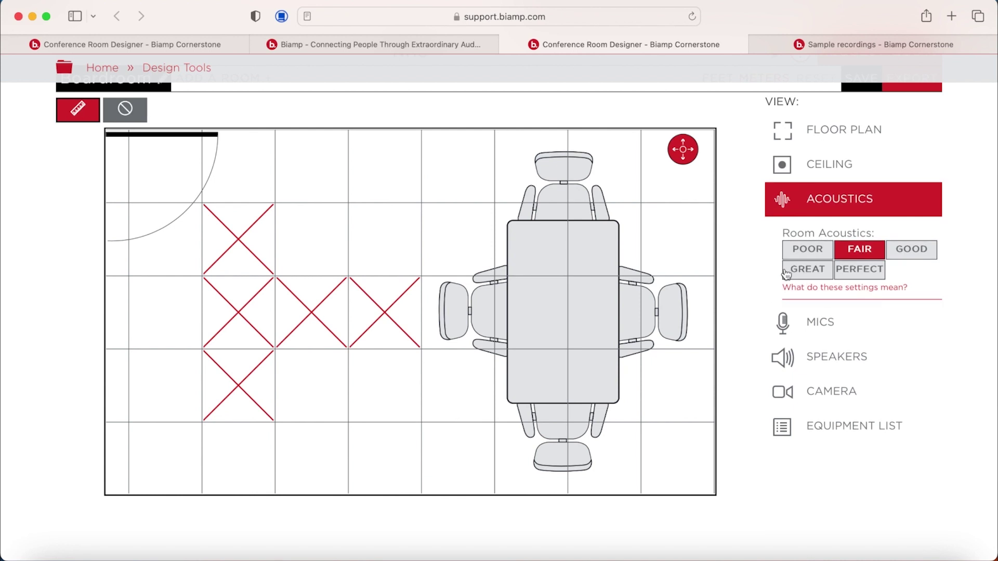
left_click(810, 318)
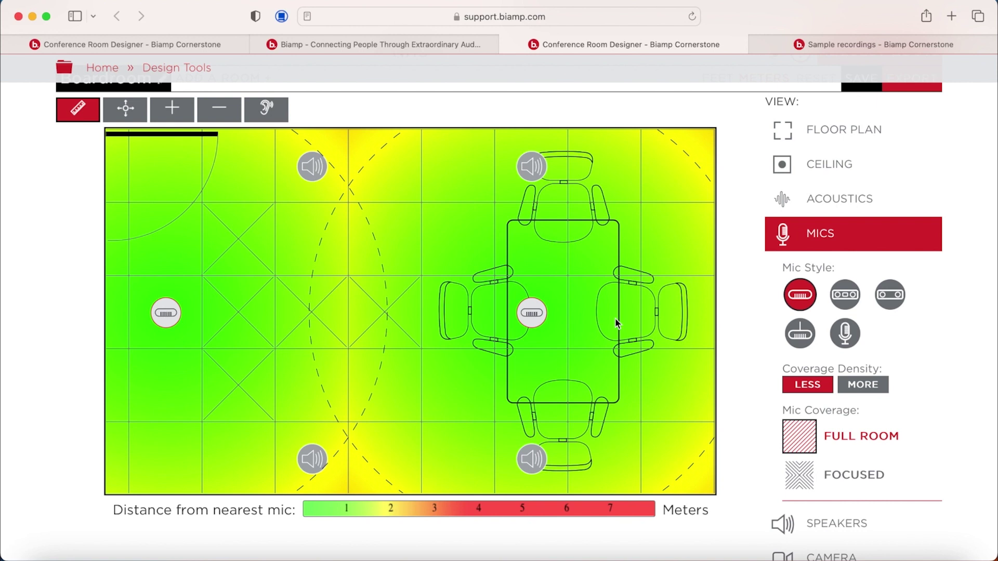
left_click(800, 470)
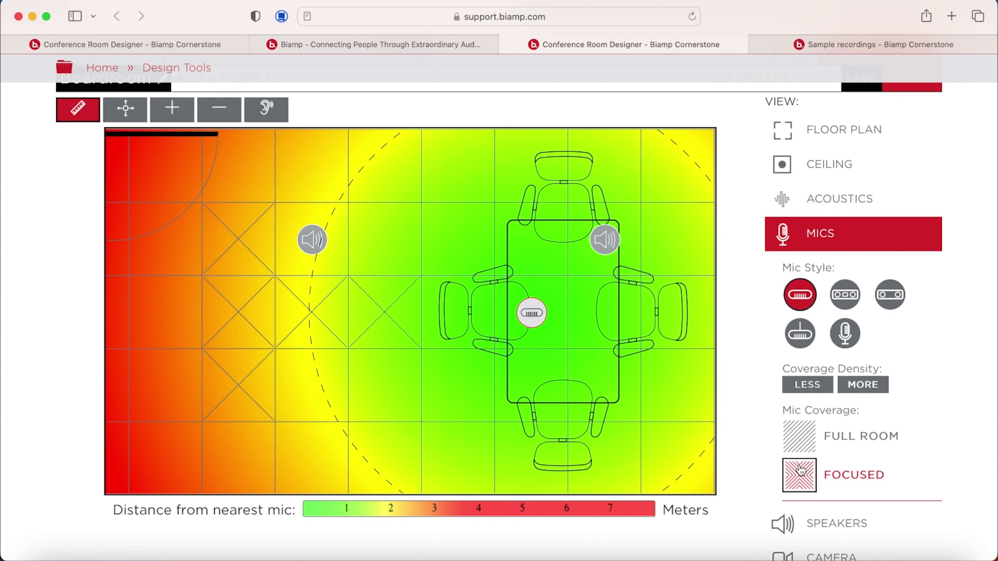
left_click(800, 434)
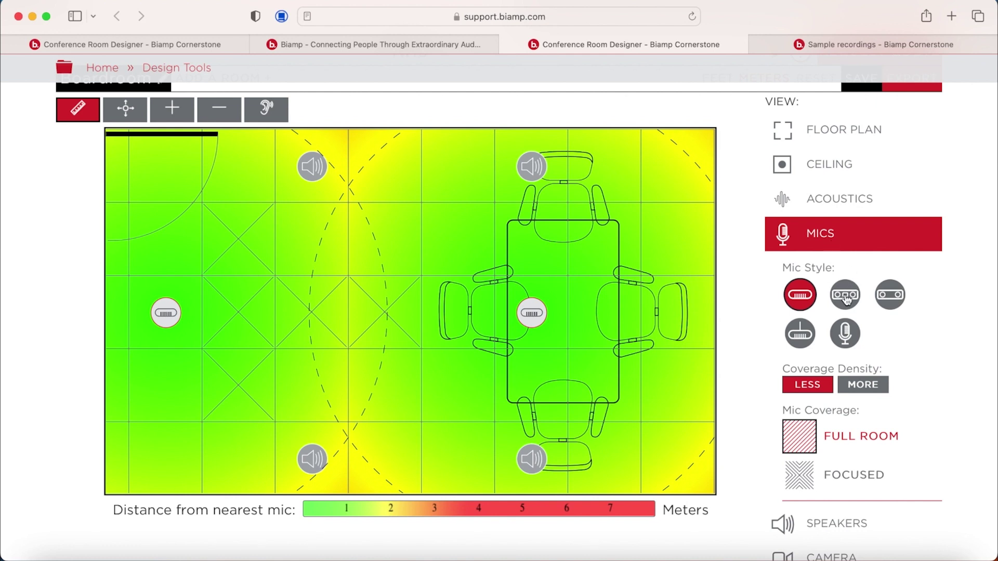
Step: Try pendant and handheld mic styles, then put a conference bar mic on the wall past the table
left_click(799, 334)
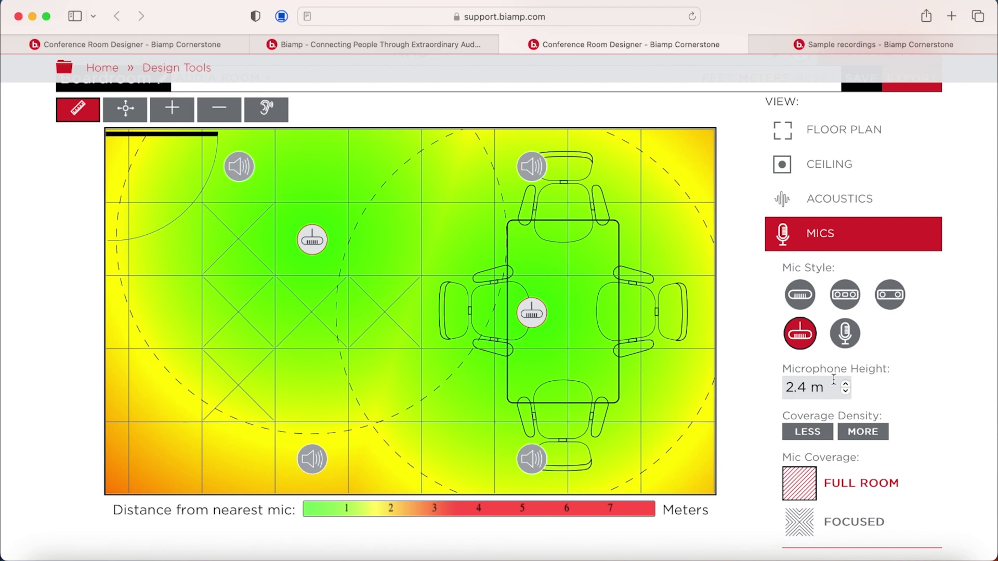
left_click(845, 334)
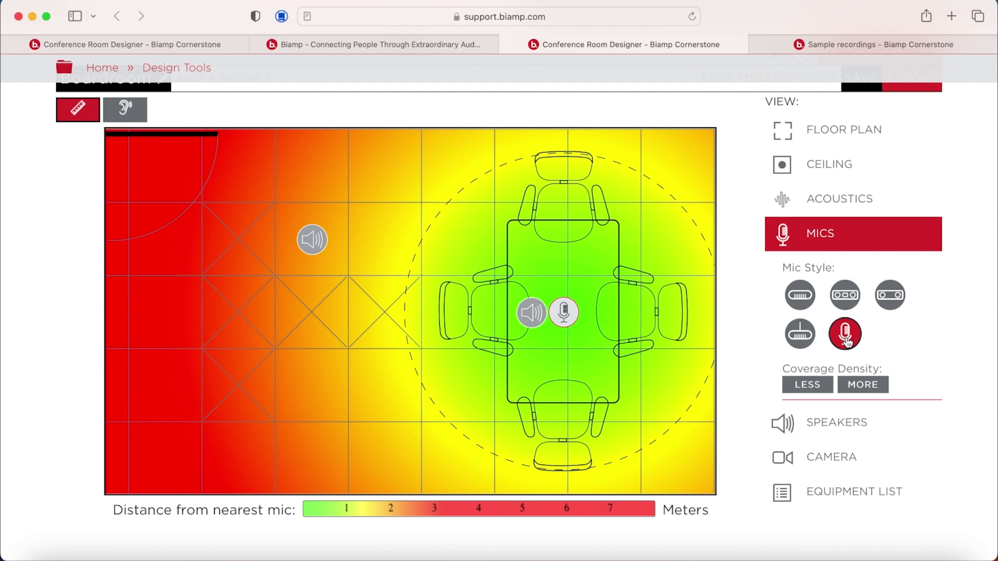
left_click(845, 294)
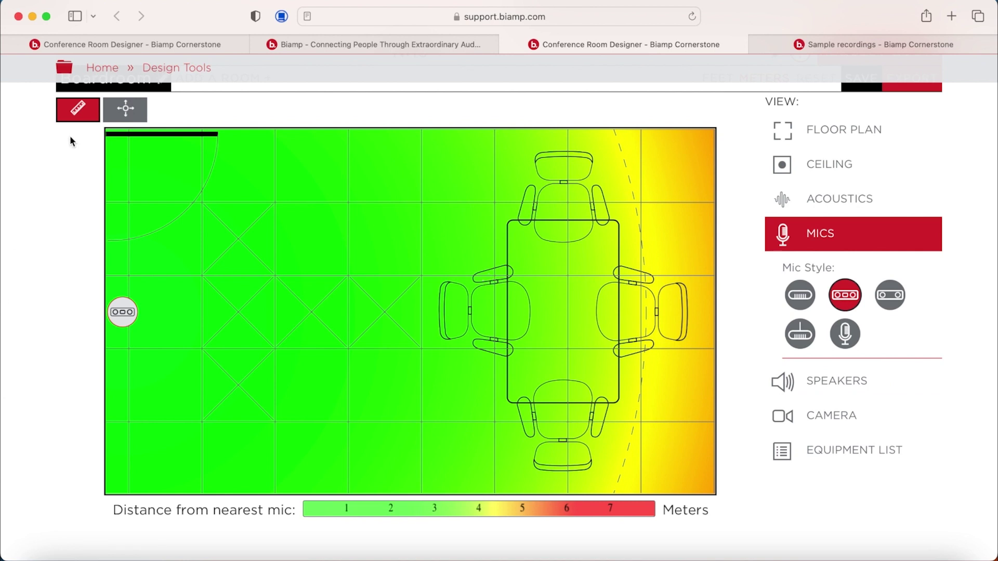
left_click(107, 118)
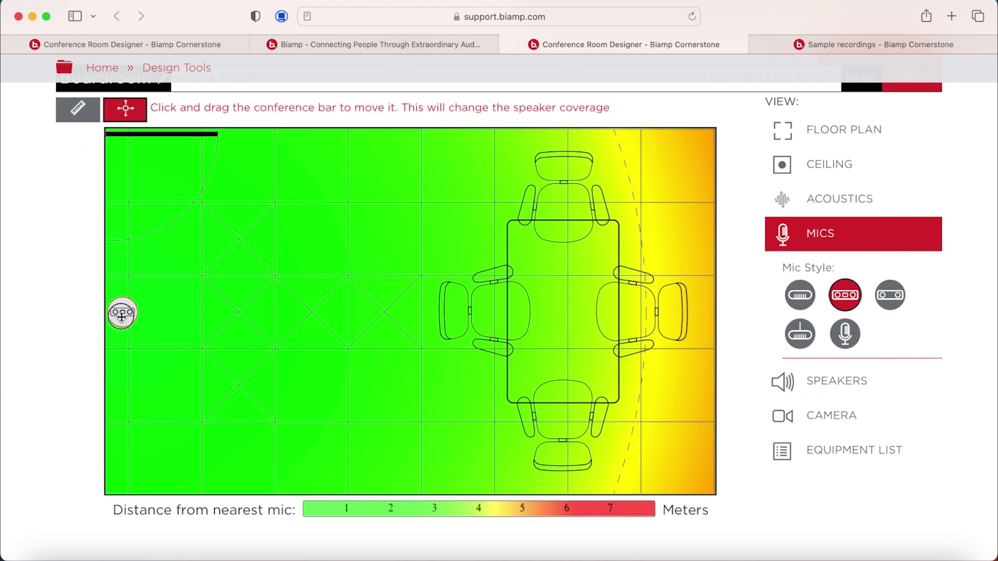
left_click_drag(122, 312, 715, 312)
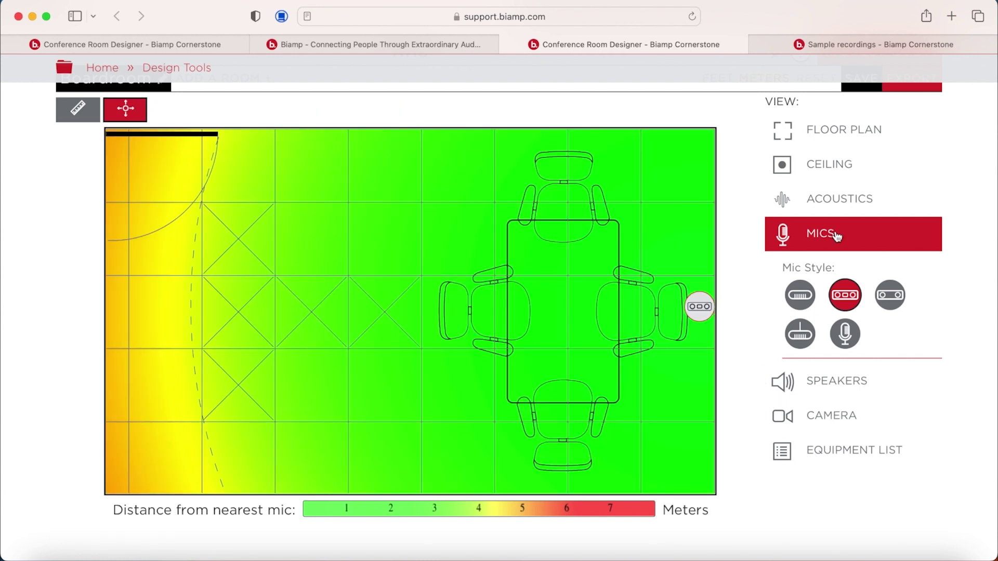
Step: Compare Good room acoustics, then set room acoustics to Poor
left_click(844, 198)
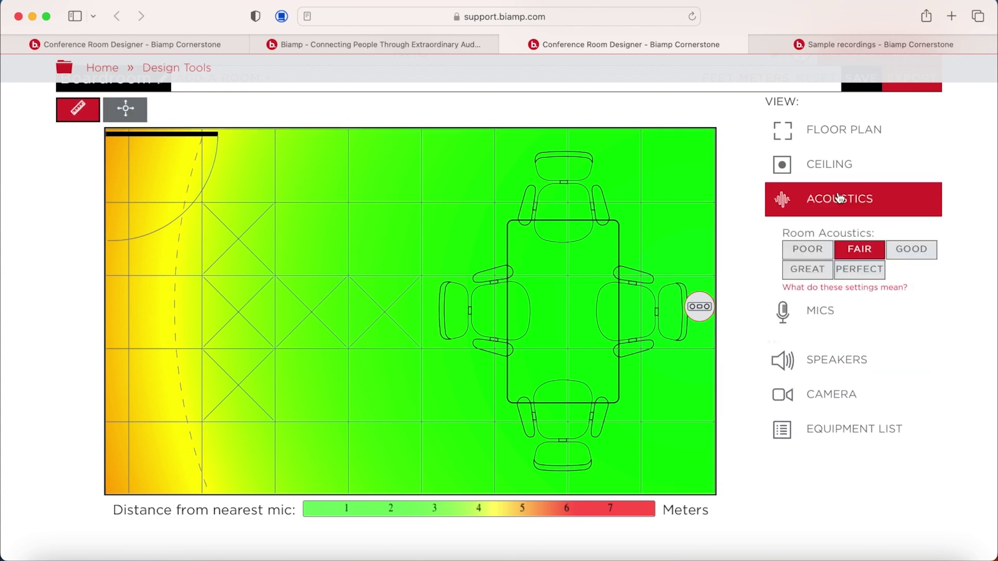
left_click(902, 251)
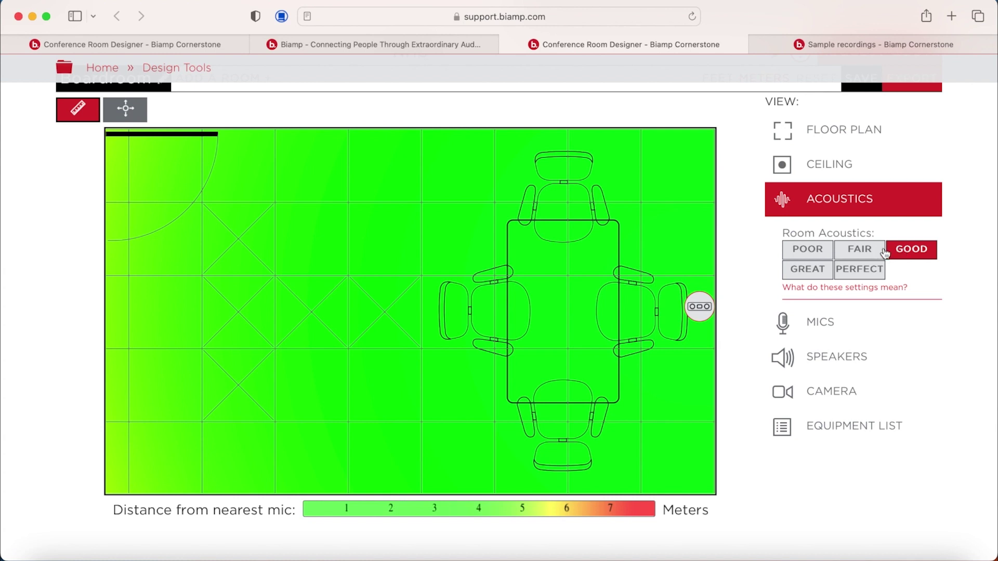
left_click(800, 253)
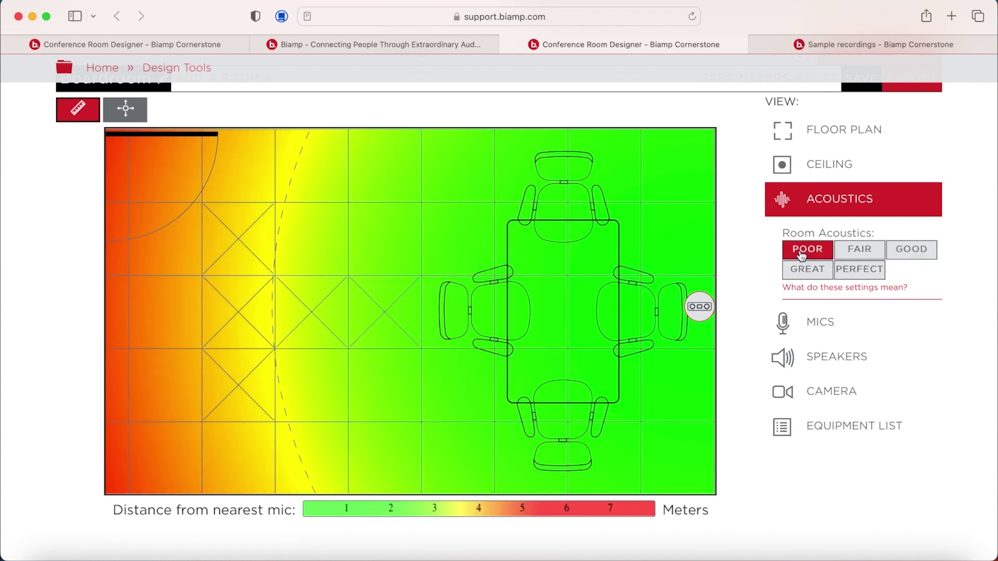
left_click(801, 319)
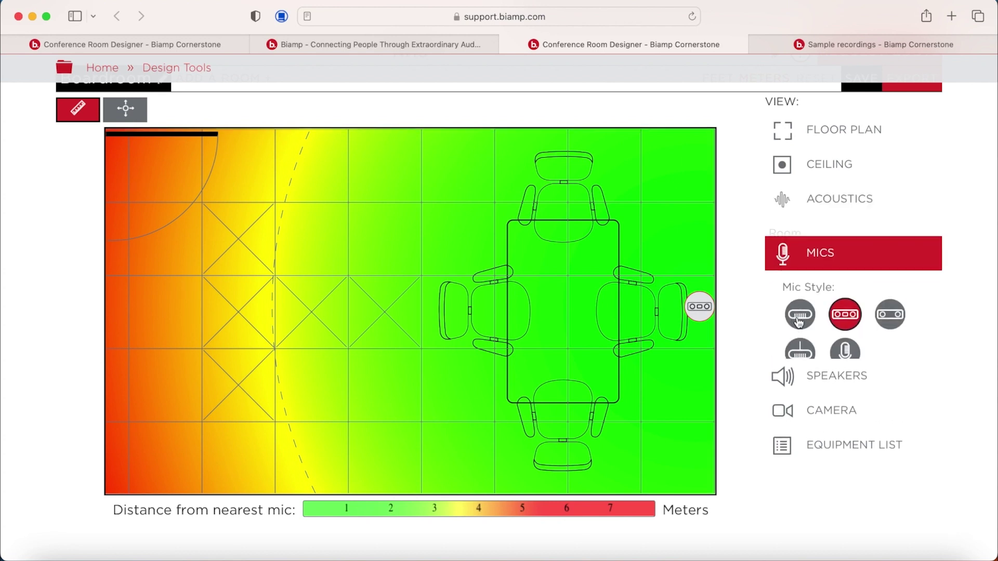
Step: Revert to the first mic style with Full Room coverage and add a mic in the lower-left corner
left_click(800, 296)
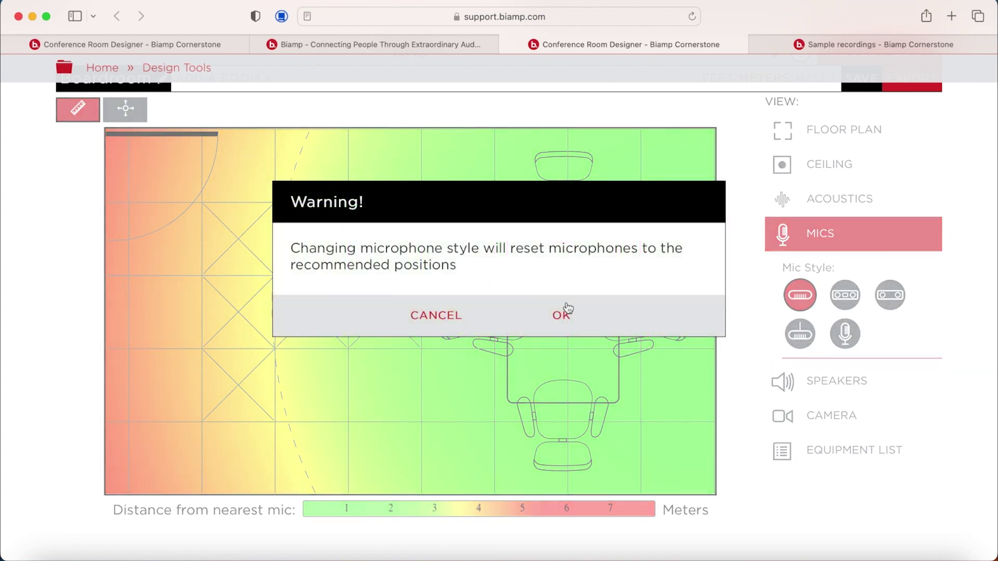
left_click(561, 315)
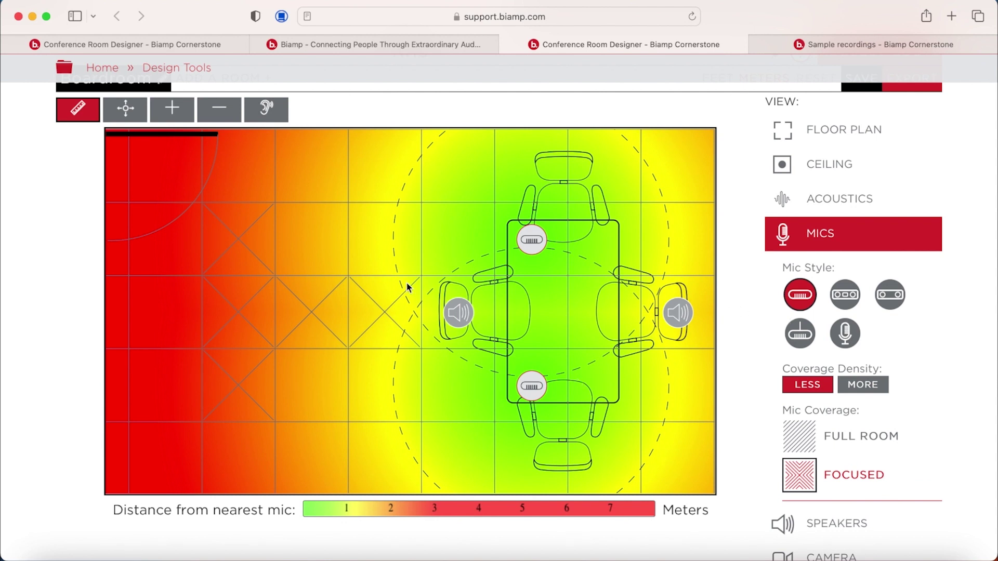
left_click(793, 442)
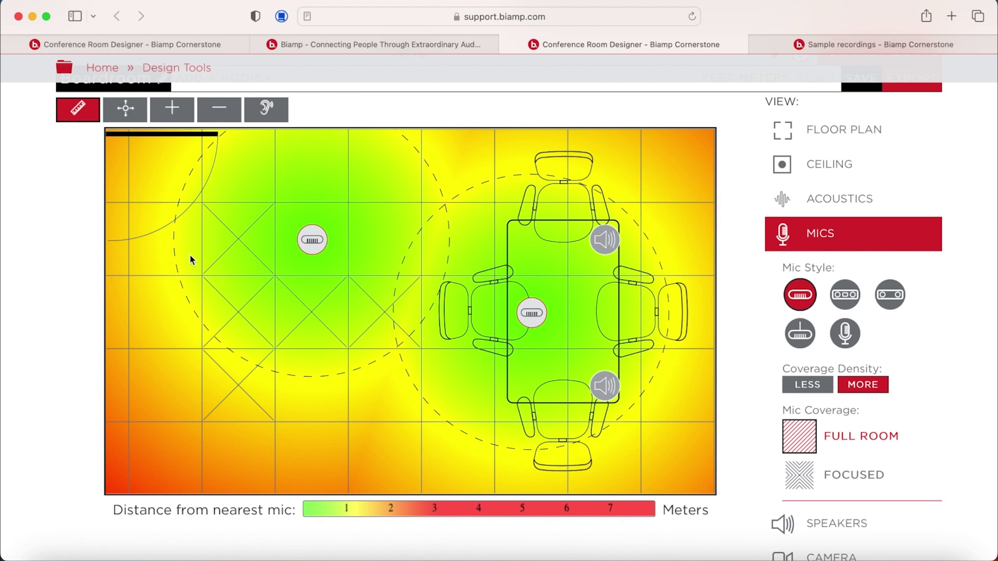
left_click(172, 109)
left_click(172, 442)
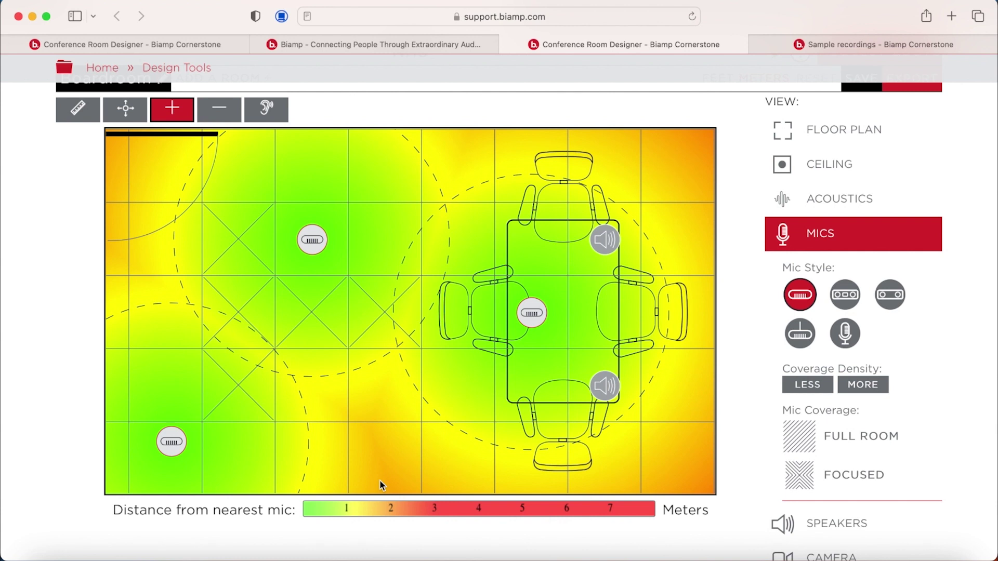
Step: Preview mic sound near the upper-left mic and lower-left corner, deleting the lower-left mic
left_click(265, 110)
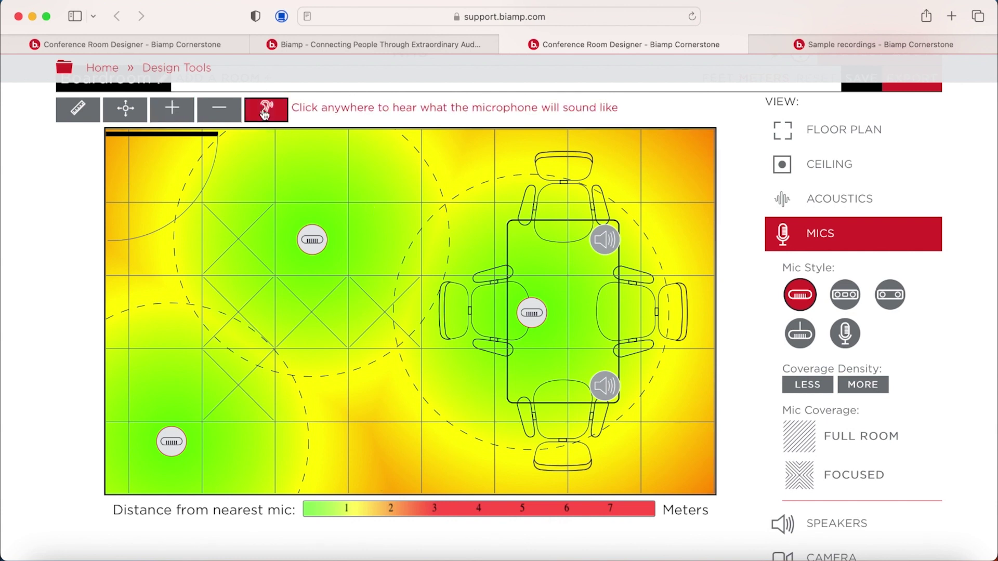
left_click(314, 184)
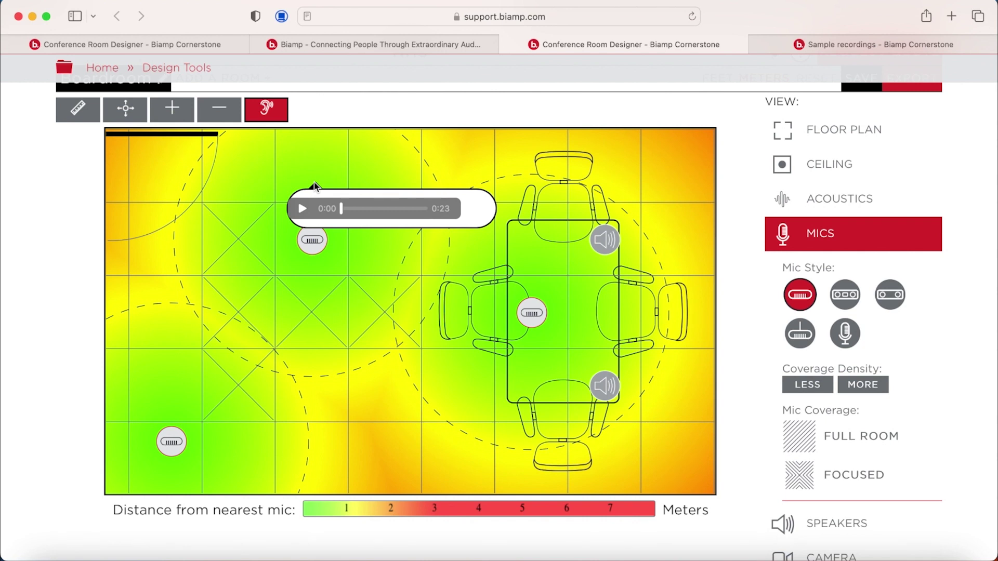
left_click(219, 109)
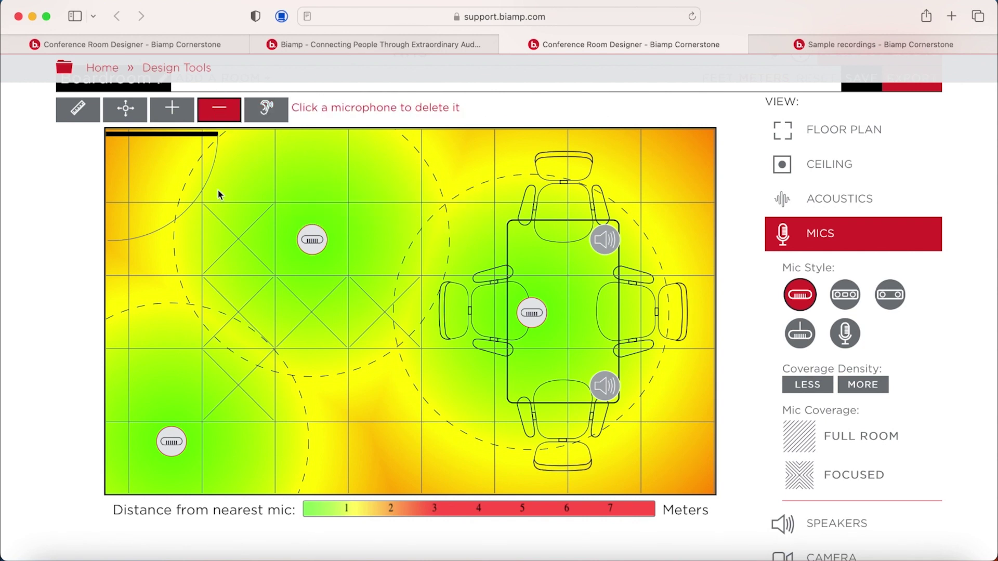
left_click(176, 445)
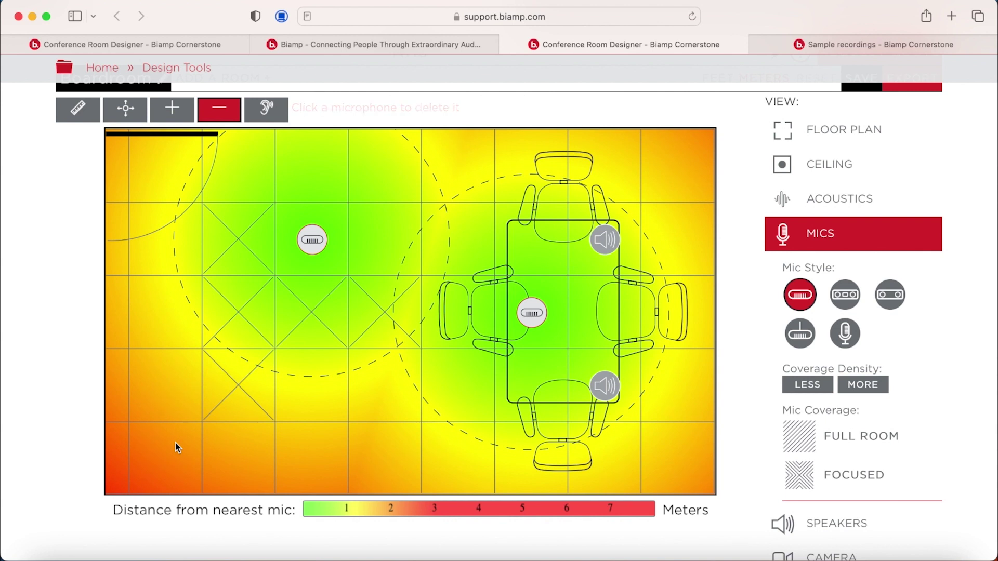
left_click(266, 108)
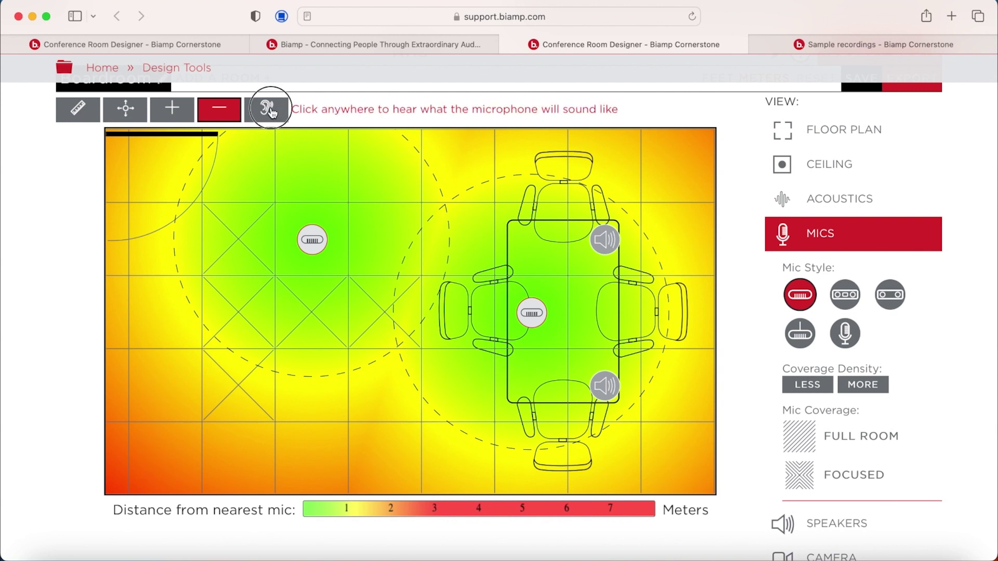
left_click(159, 456)
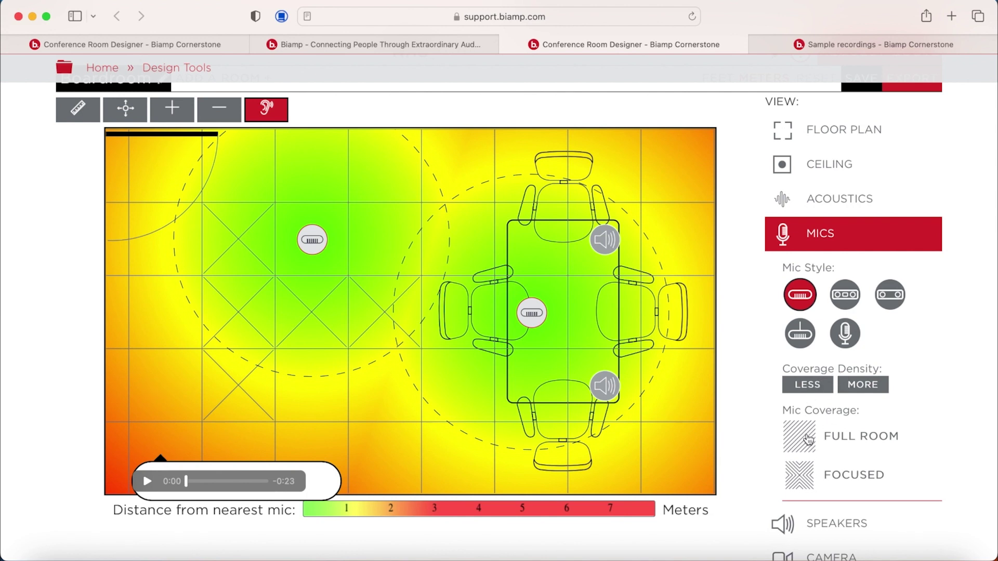
Step: Set mic coverage to Focused, accepting the reset to recommended mic positions
left_click(799, 474)
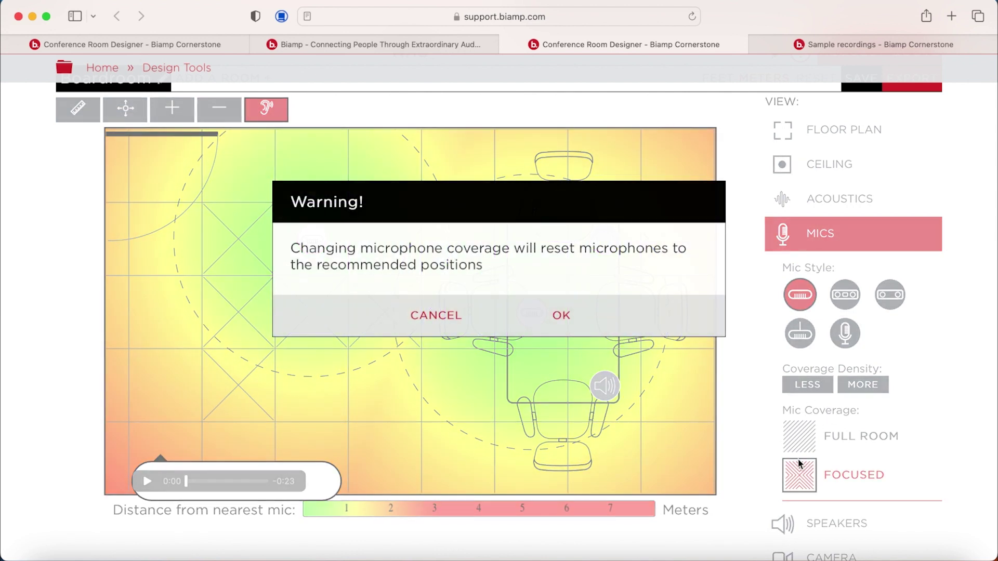
left_click(553, 316)
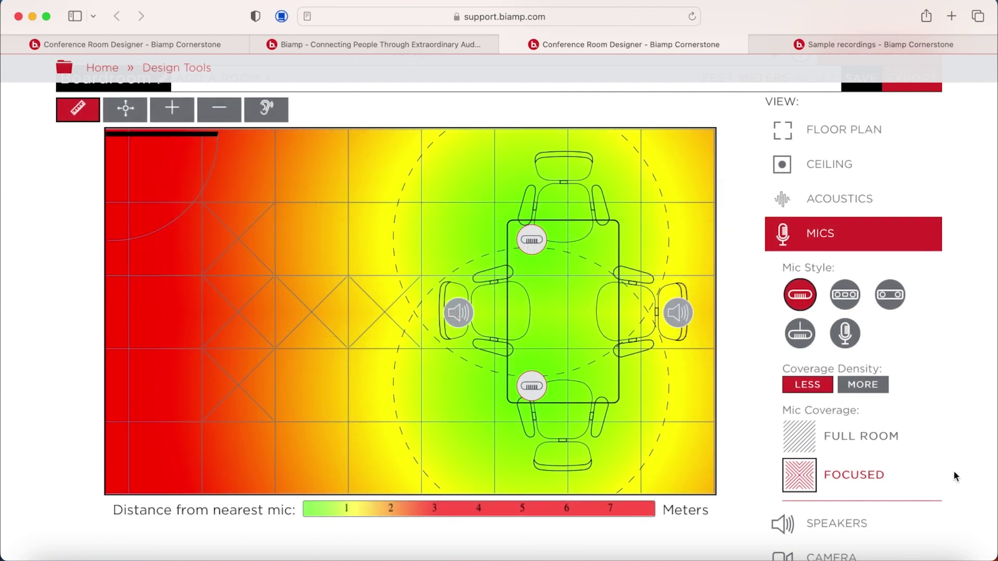
scroll(867, 417, "down", 2)
left_click(837, 476)
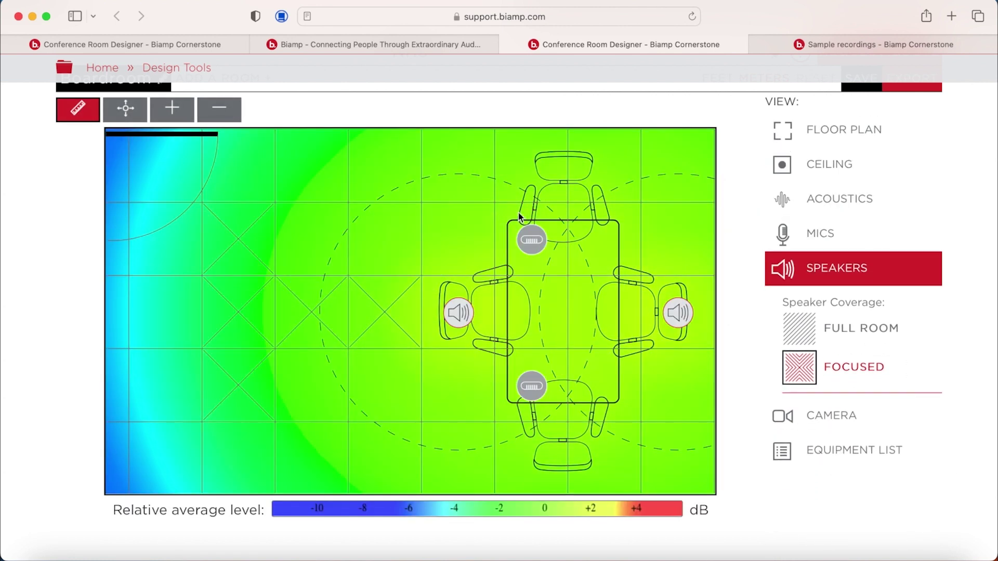
Step: Add two speakers on the left, then switch to Full Room coverage with four recommended speakers
left_click(170, 109)
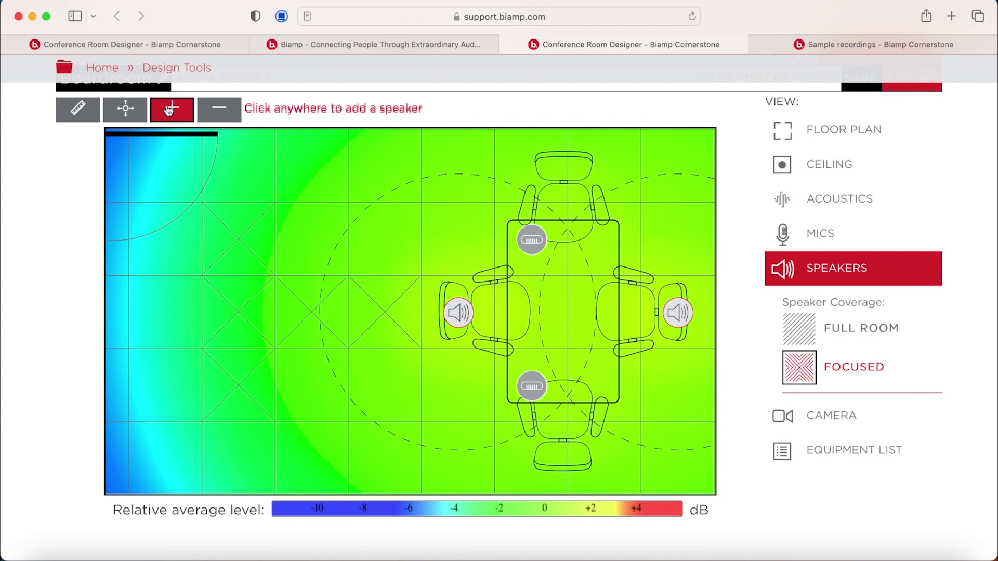
left_click(172, 259)
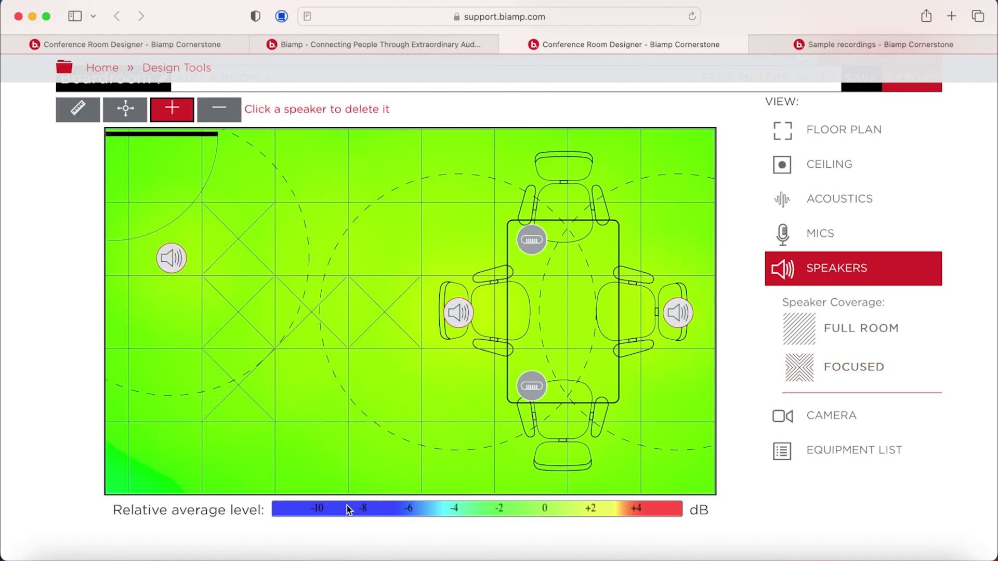
left_click(171, 391)
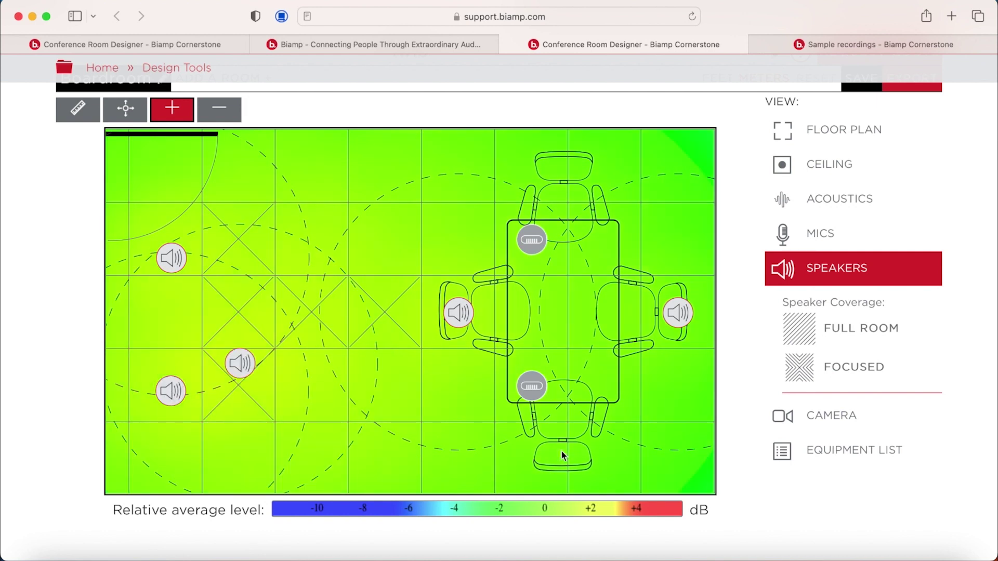
left_click(800, 330)
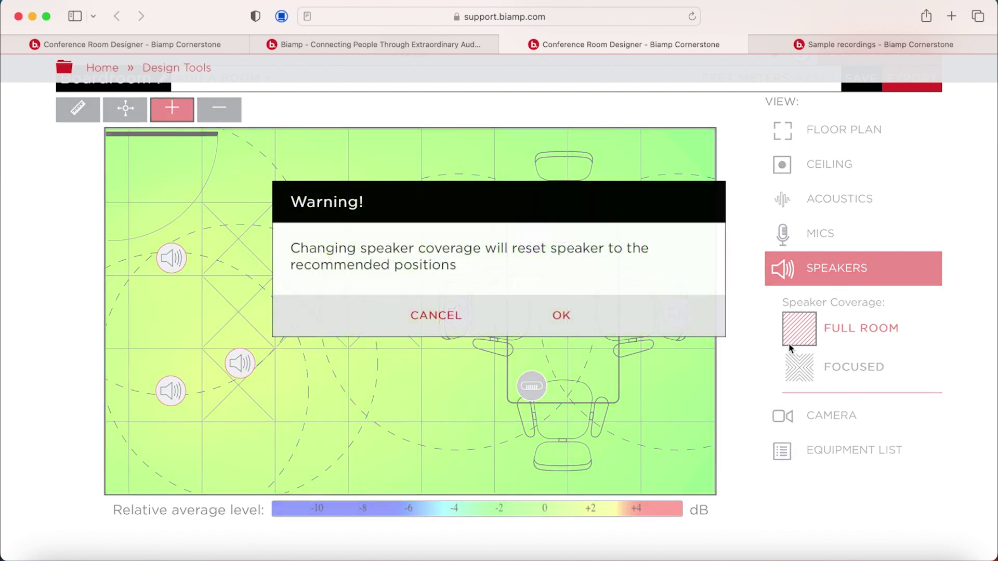
left_click(544, 318)
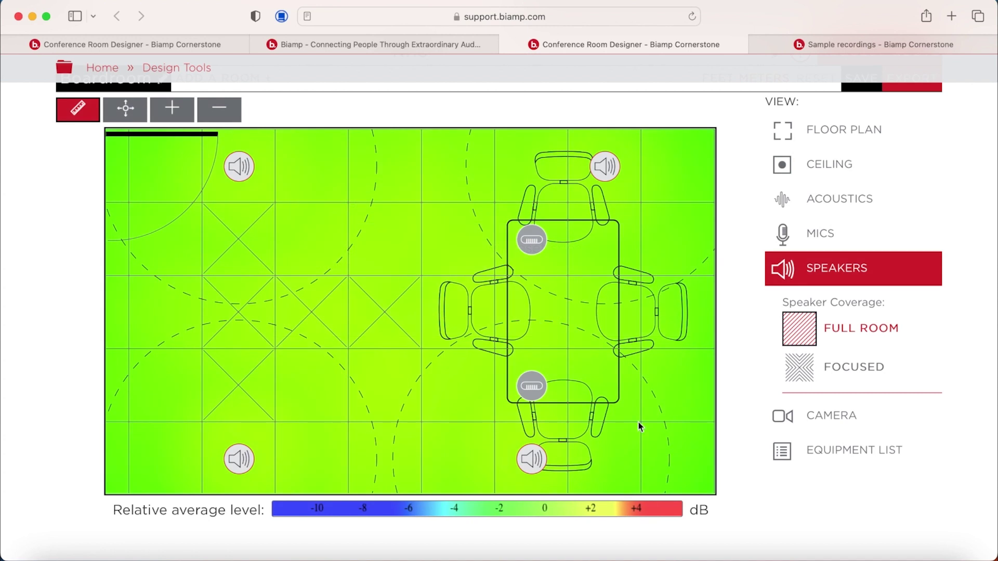
Step: Display the camera coverage cone spanning the whole Boardroom table
left_click(837, 430)
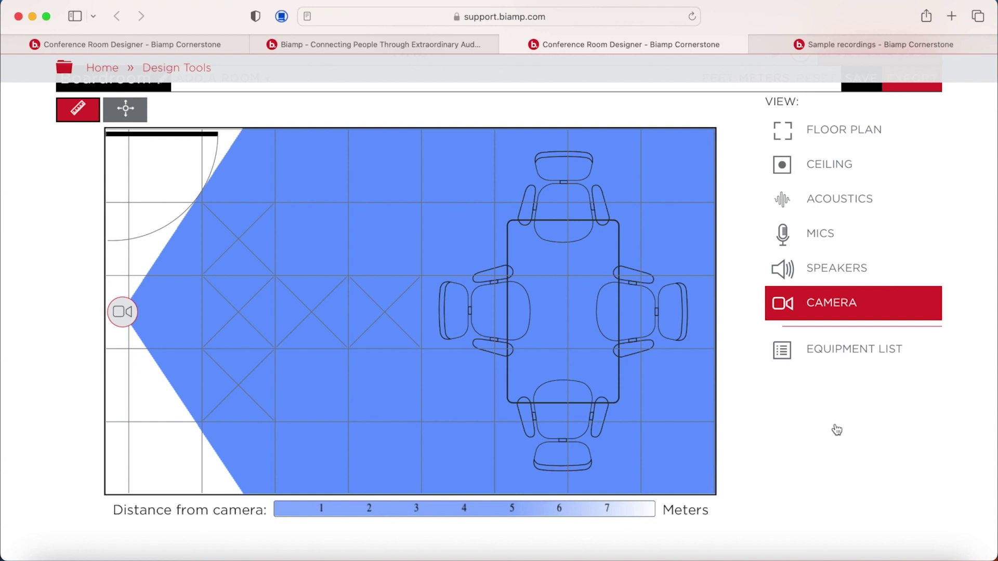
Step: Save the NHS boardroom project and dismiss the 'Save succesful!' confirmation
scroll(837, 429, "up", 3)
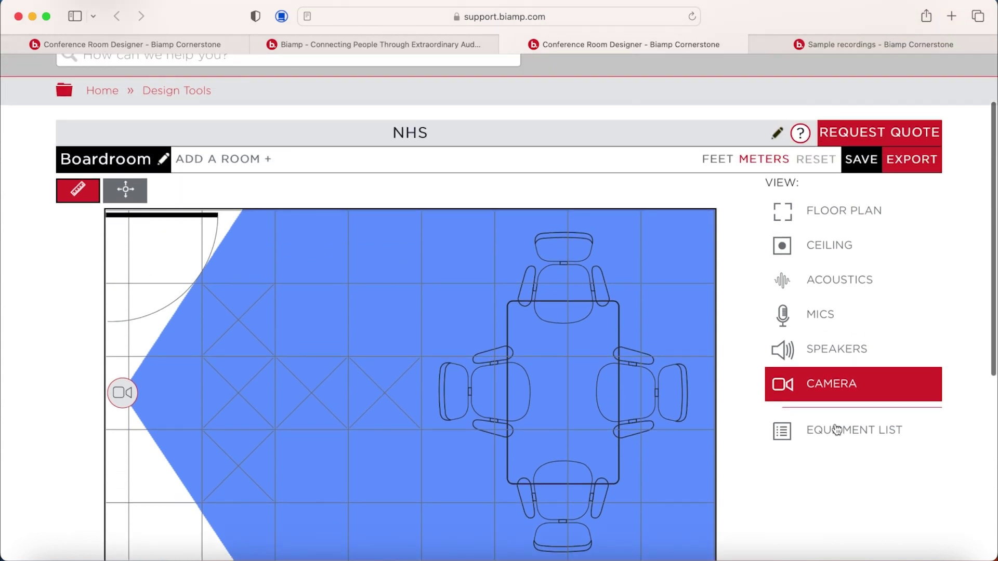
left_click(860, 160)
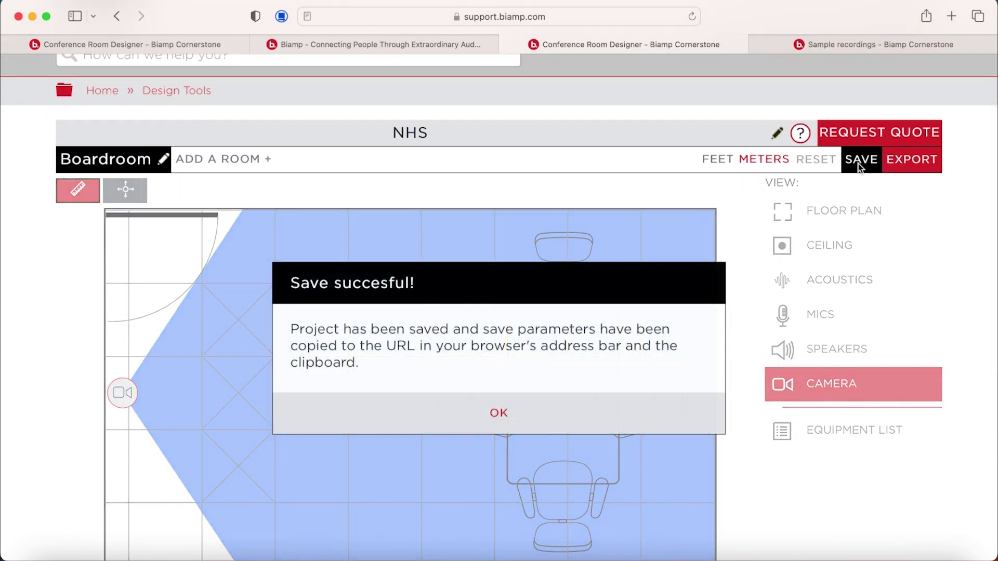
left_click(499, 414)
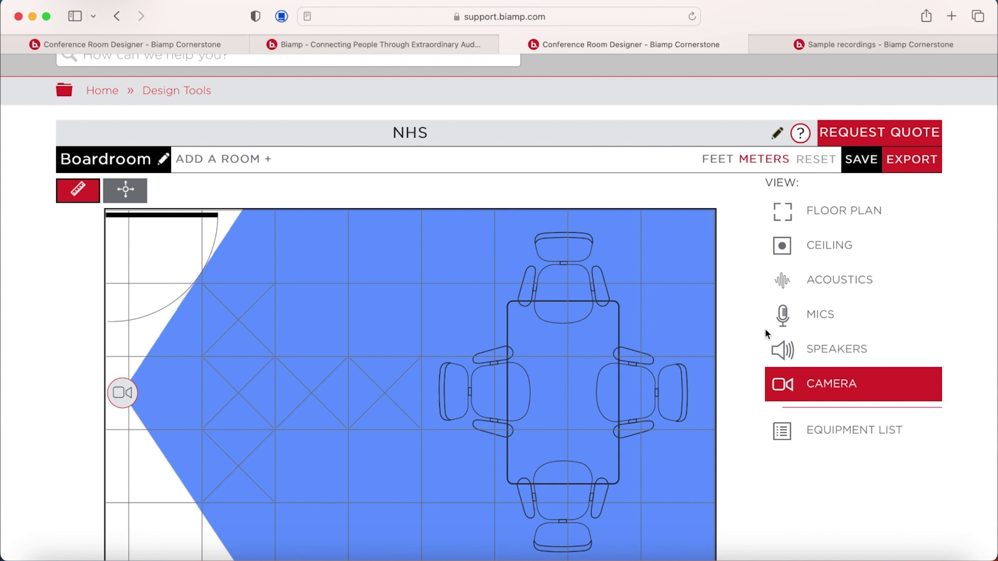
scroll(696, 375, "down", 1)
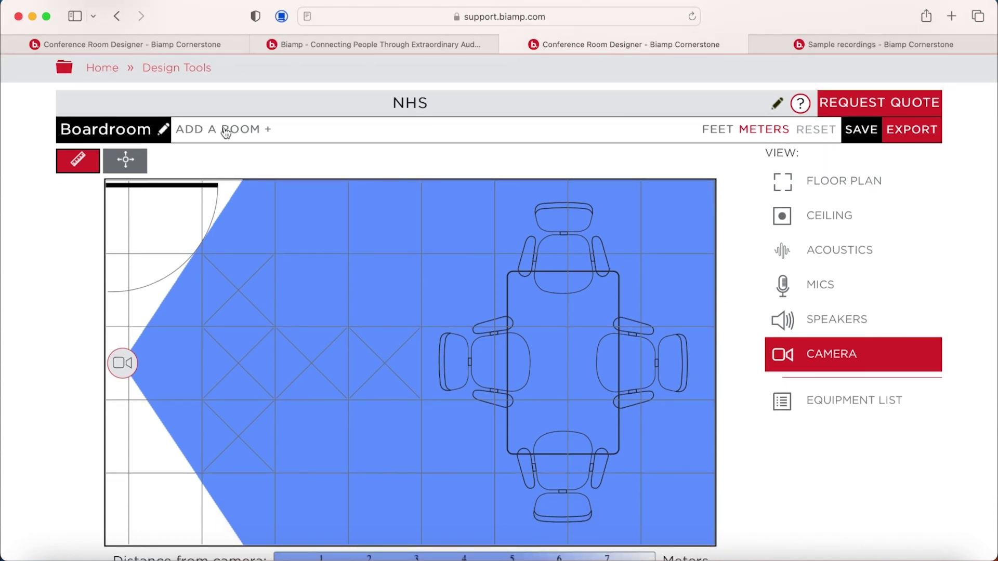
Step: Check the Boardroom equipment list, then export the NHS design as a PDF report
left_click(864, 402)
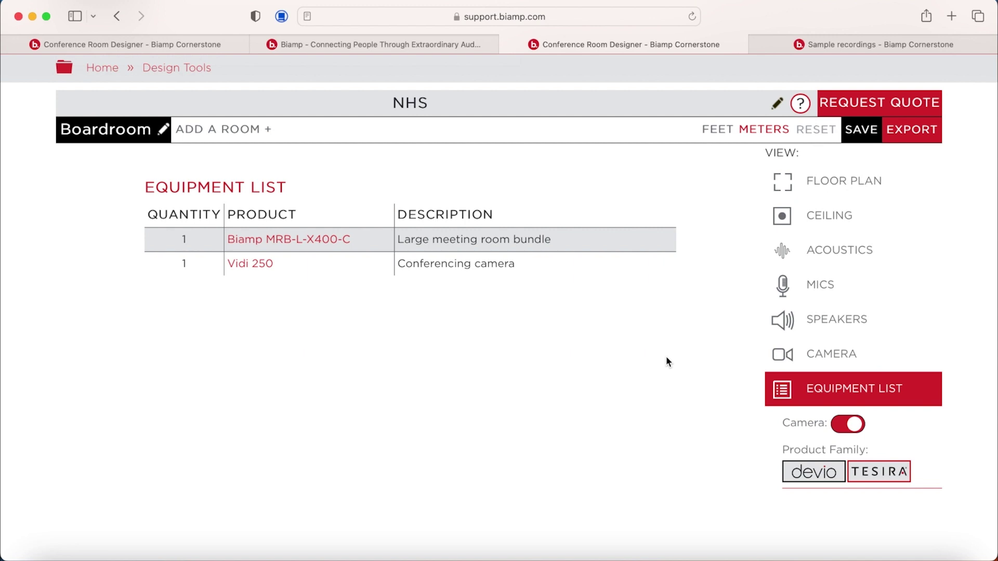
left_click(912, 129)
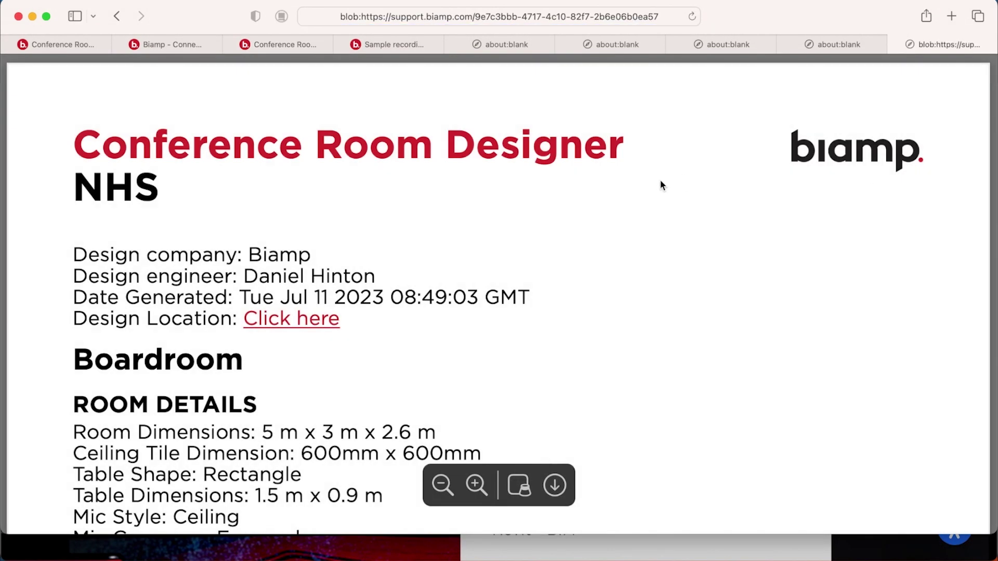
Step: Scroll through the exported NHS PDF report down to its Equipment List
scroll(659, 179, "down", 4)
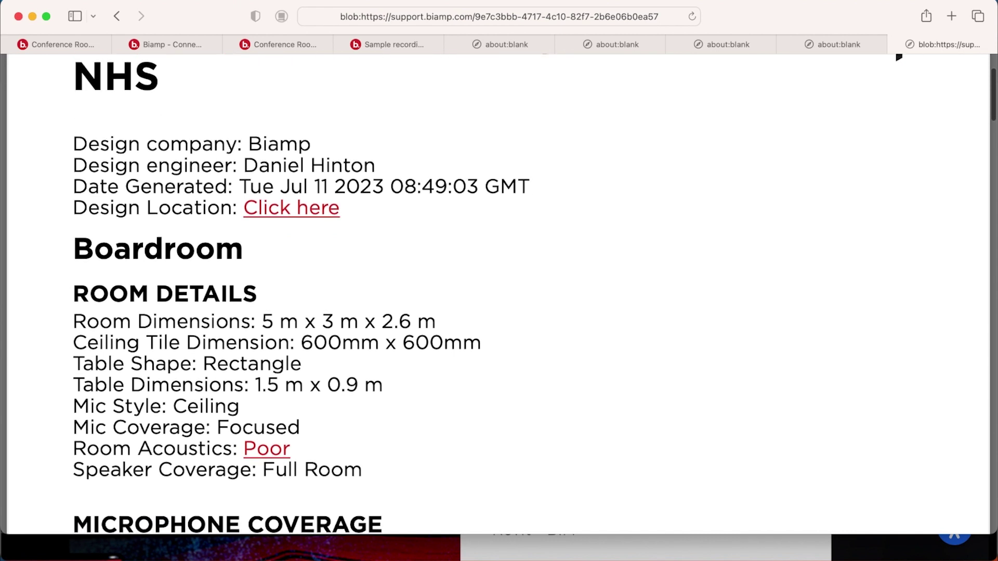
scroll(499, 293, "down", 5)
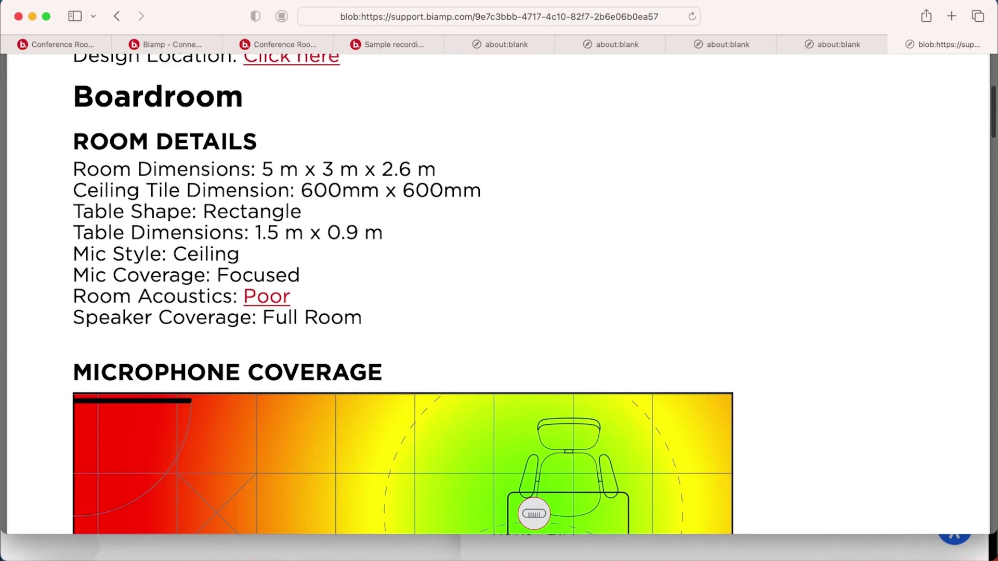
scroll(499, 294, "down", 5)
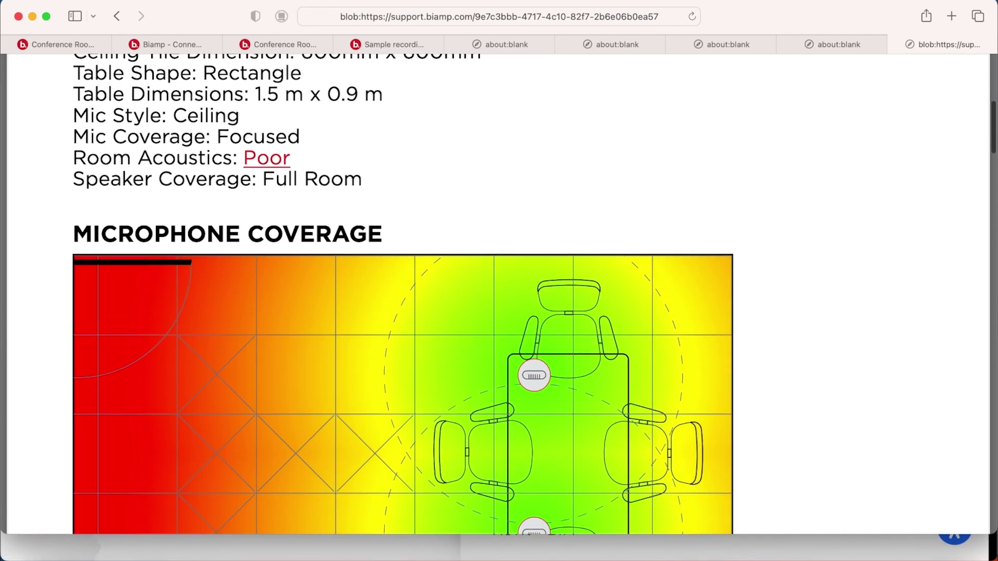
scroll(499, 293, "down", 6)
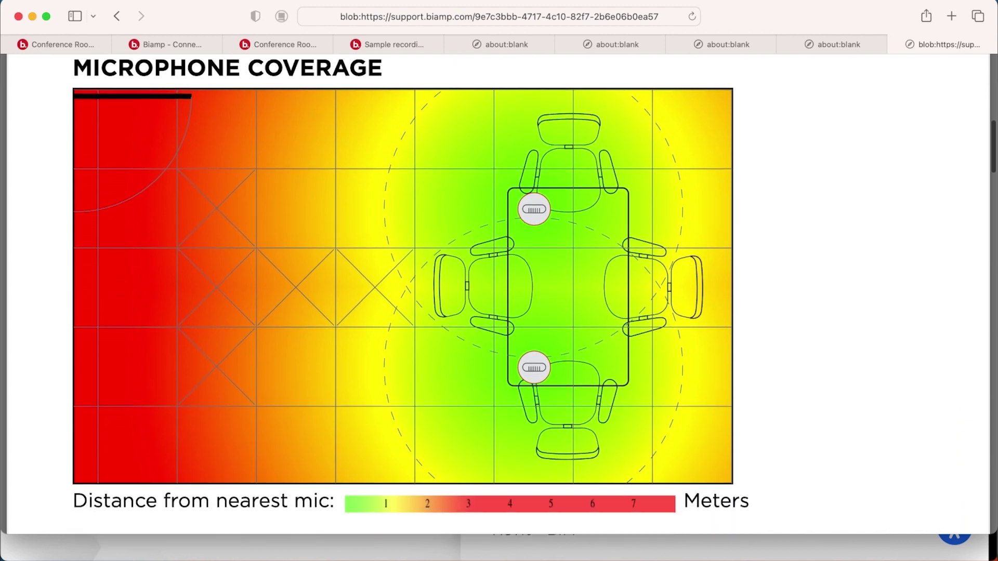
scroll(499, 293, "down", 8)
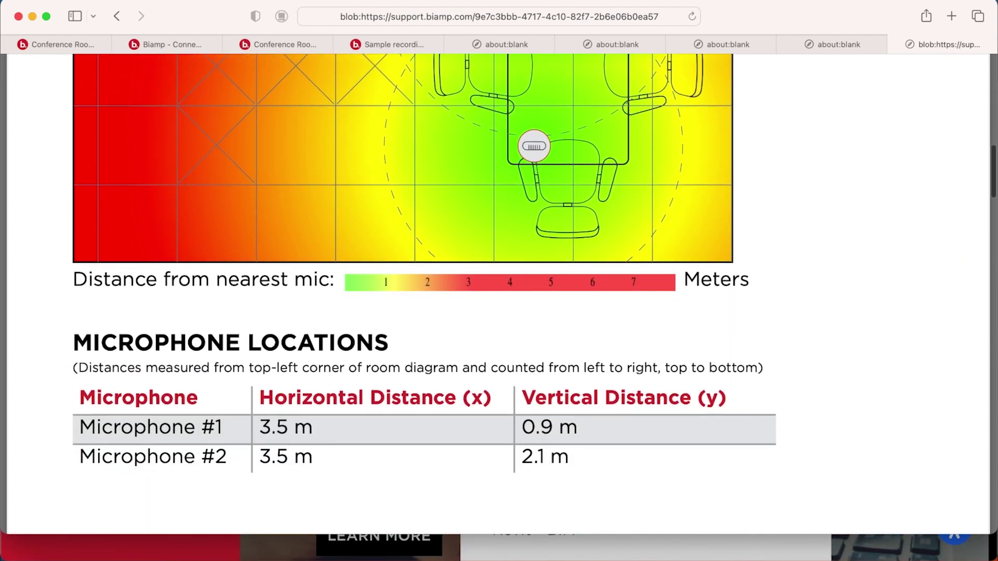
scroll(499, 294, "down", 12)
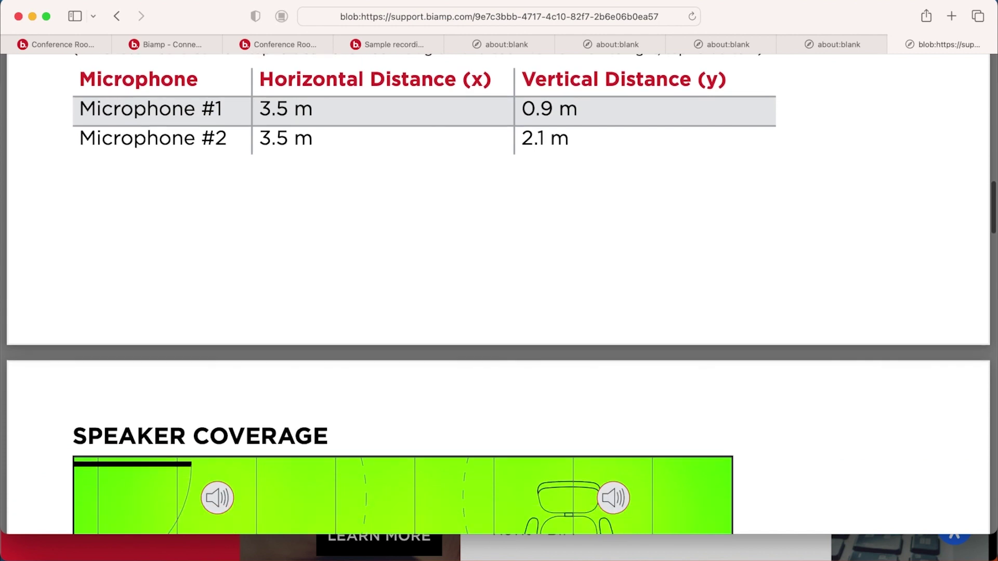
scroll(499, 293, "down", 12)
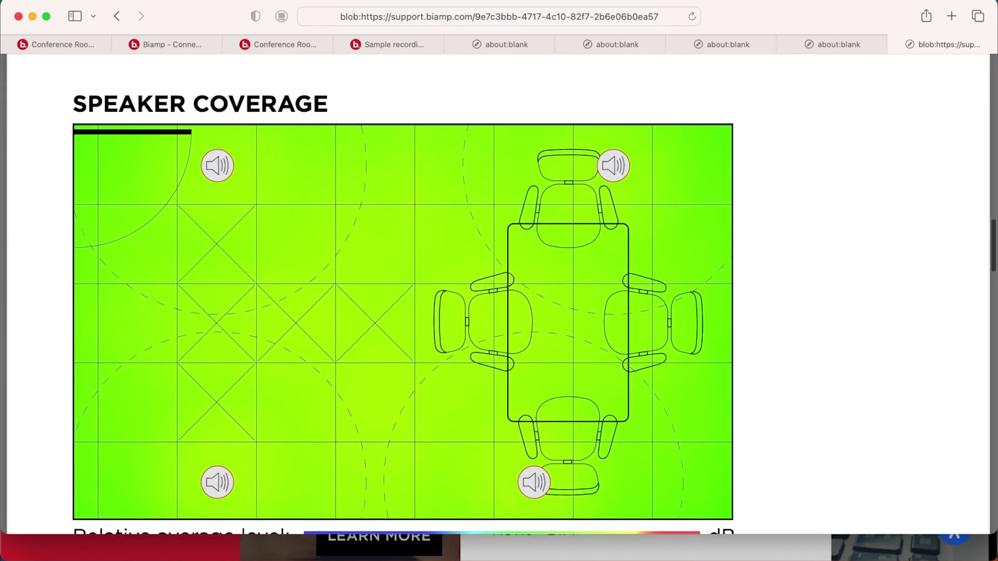
scroll(499, 294, "down", 12)
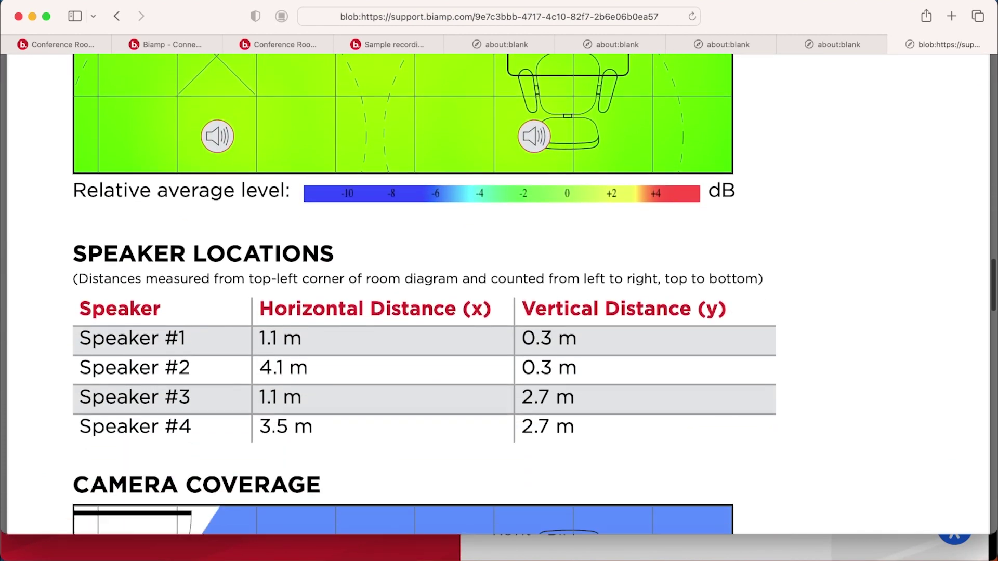
scroll(499, 293, "down", 12)
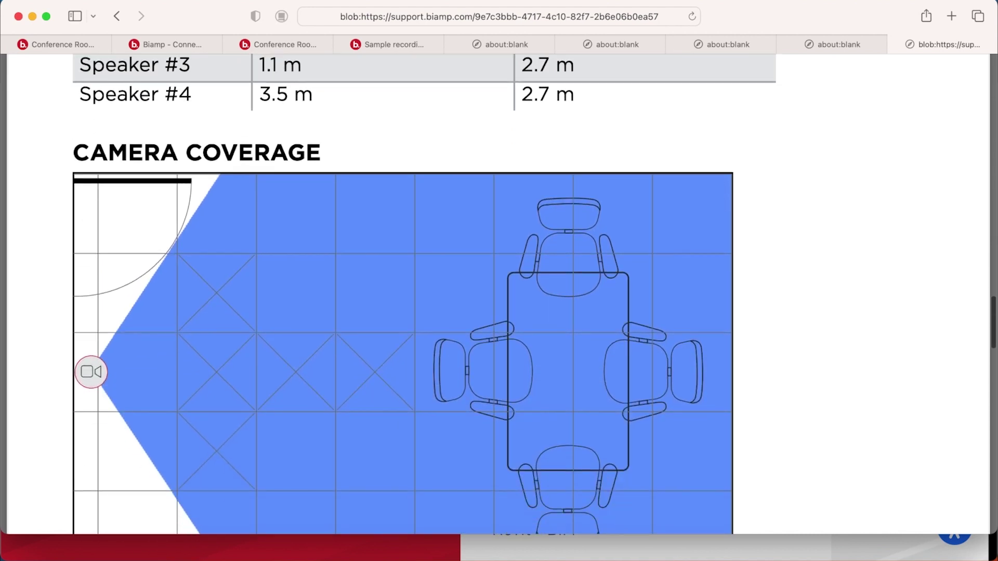
scroll(499, 294, "down", 12)
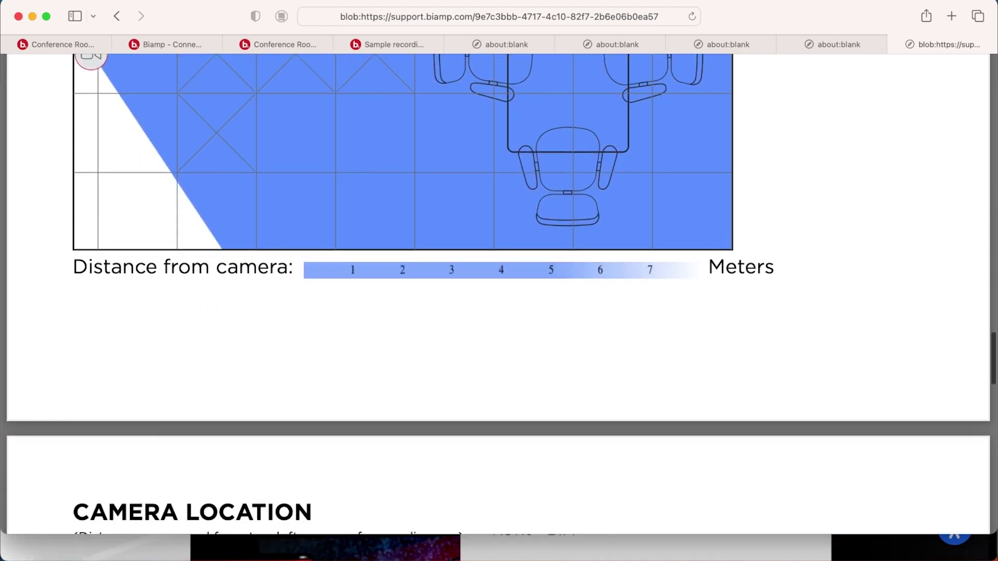
scroll(499, 293, "down", 12)
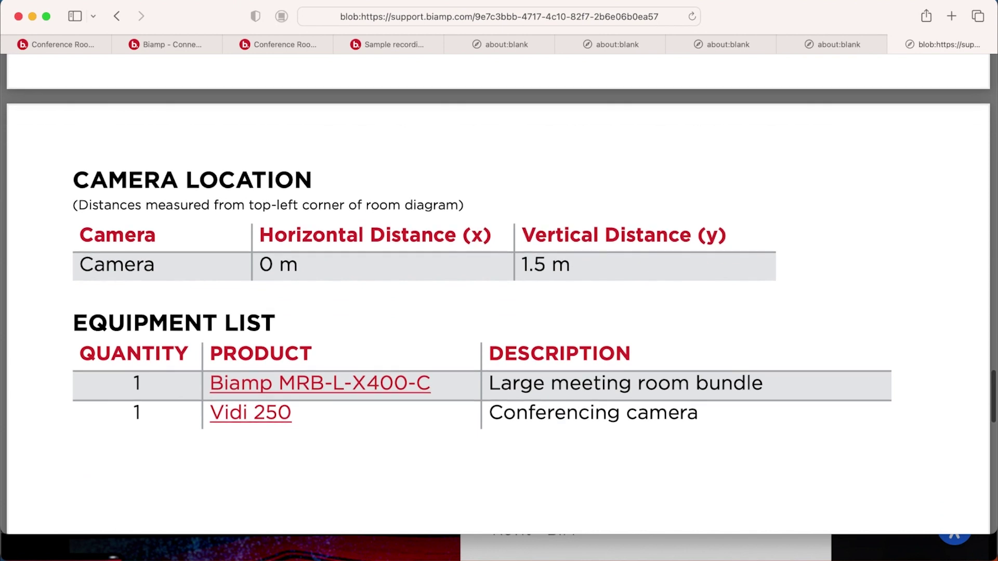
scroll(498, 294, "down", 10)
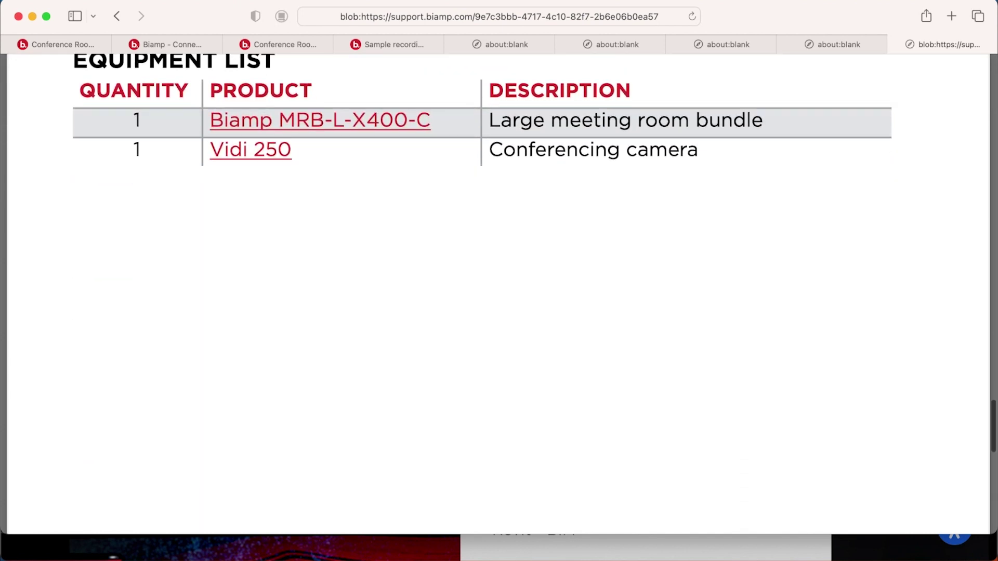
scroll(499, 293, "down", 3)
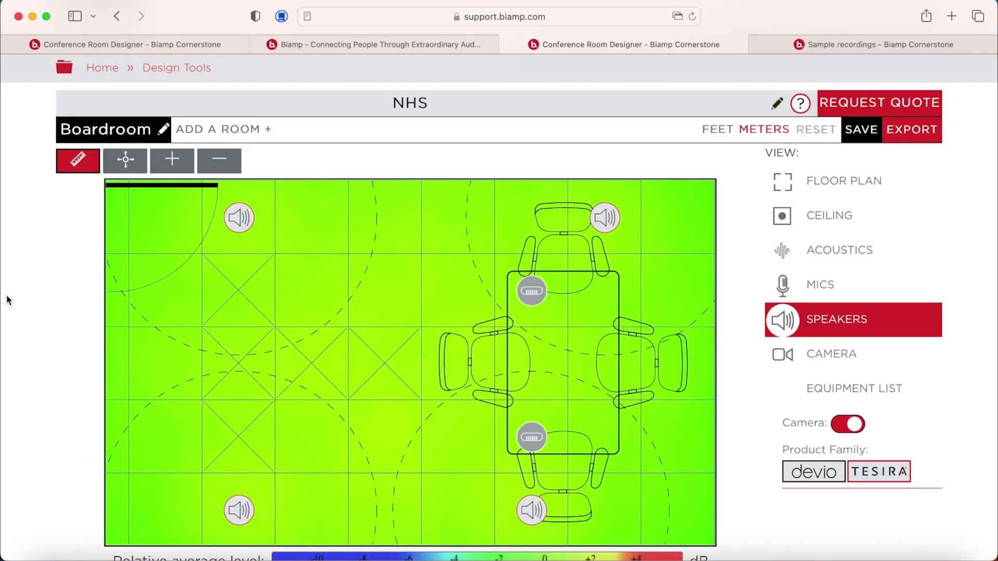